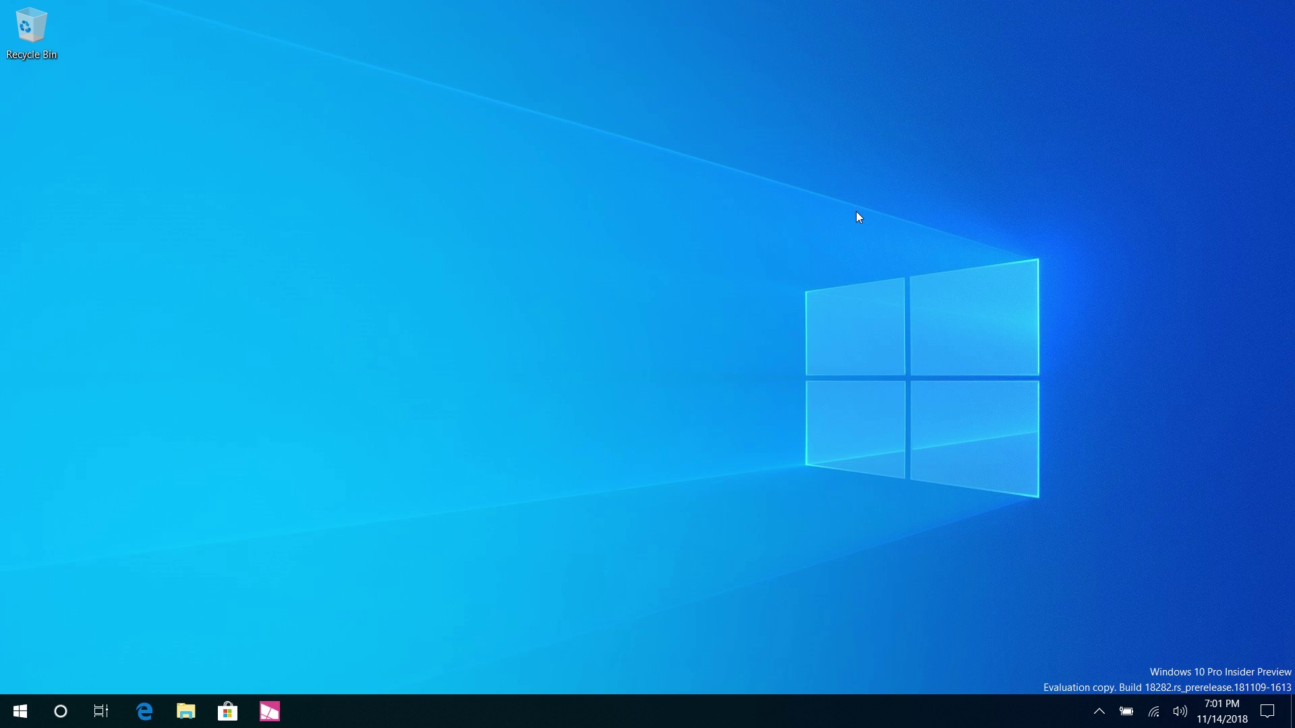
Set Personalization > Colors to Light, then view Start and Action Center in the light look.
key("super")
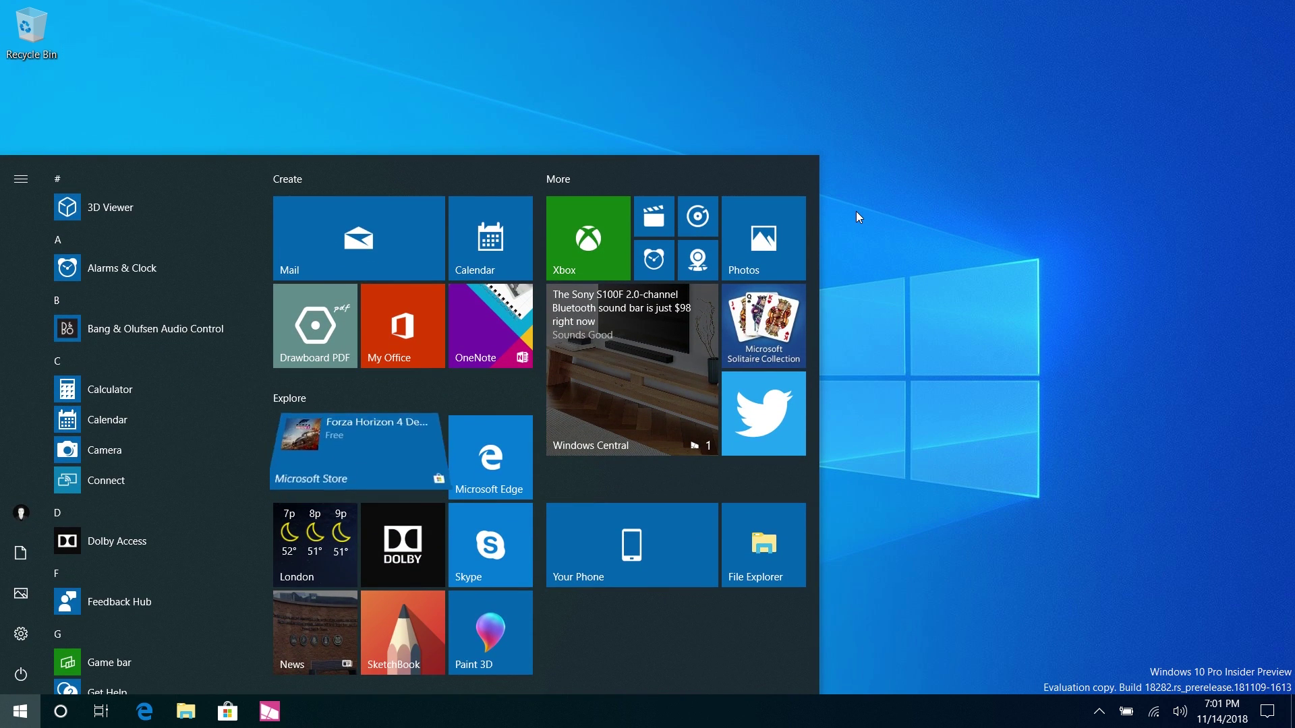
left_click(5, 644)
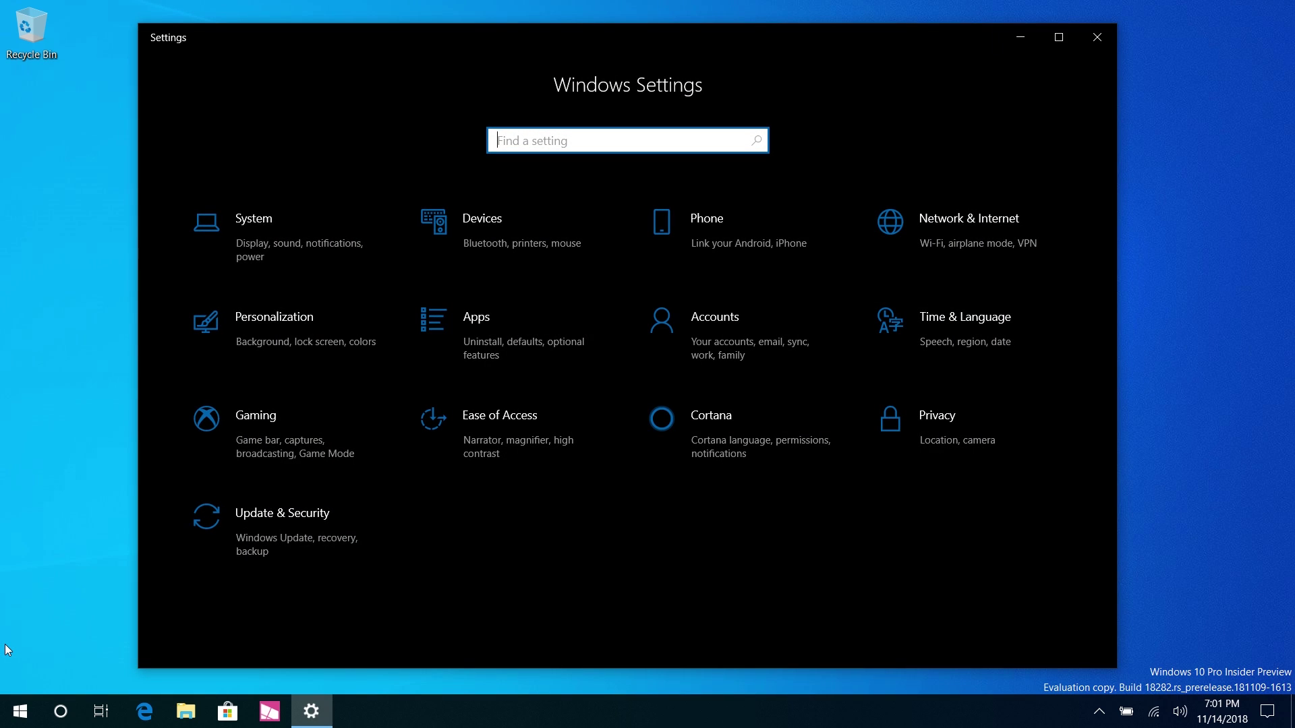
left_click(278, 362)
left_click(364, 258)
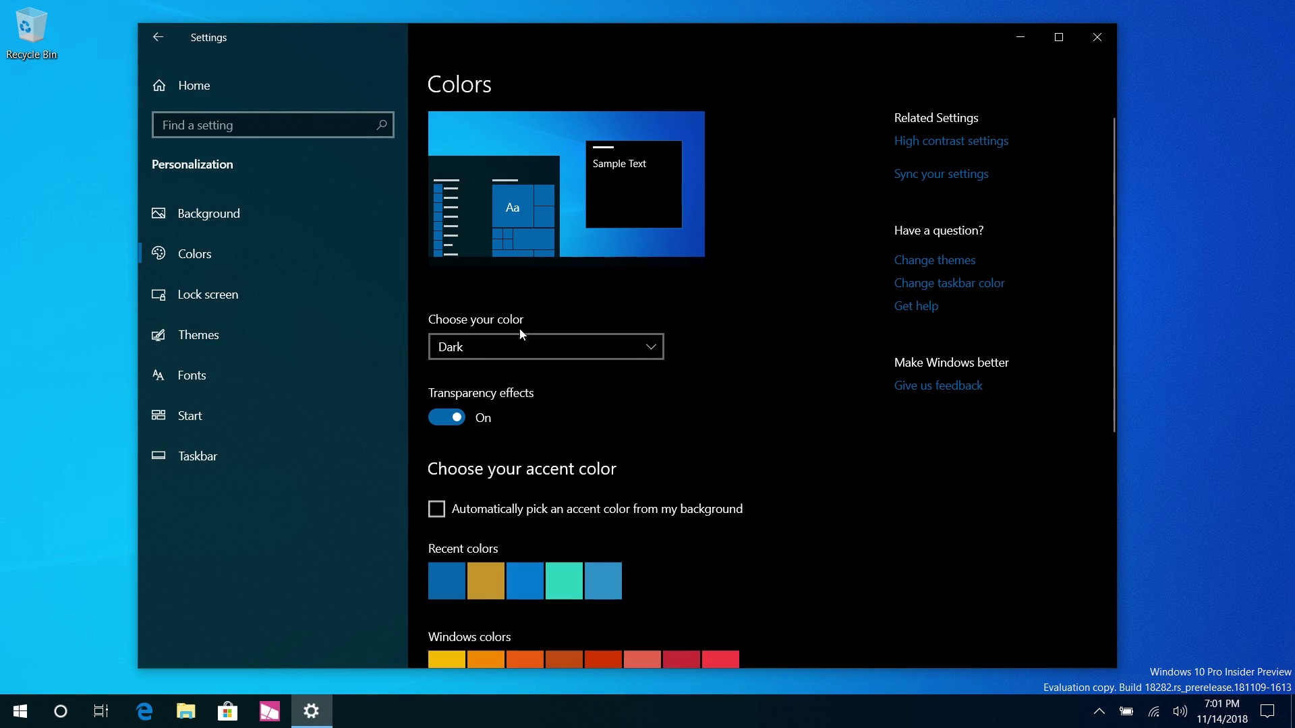
left_click(570, 358)
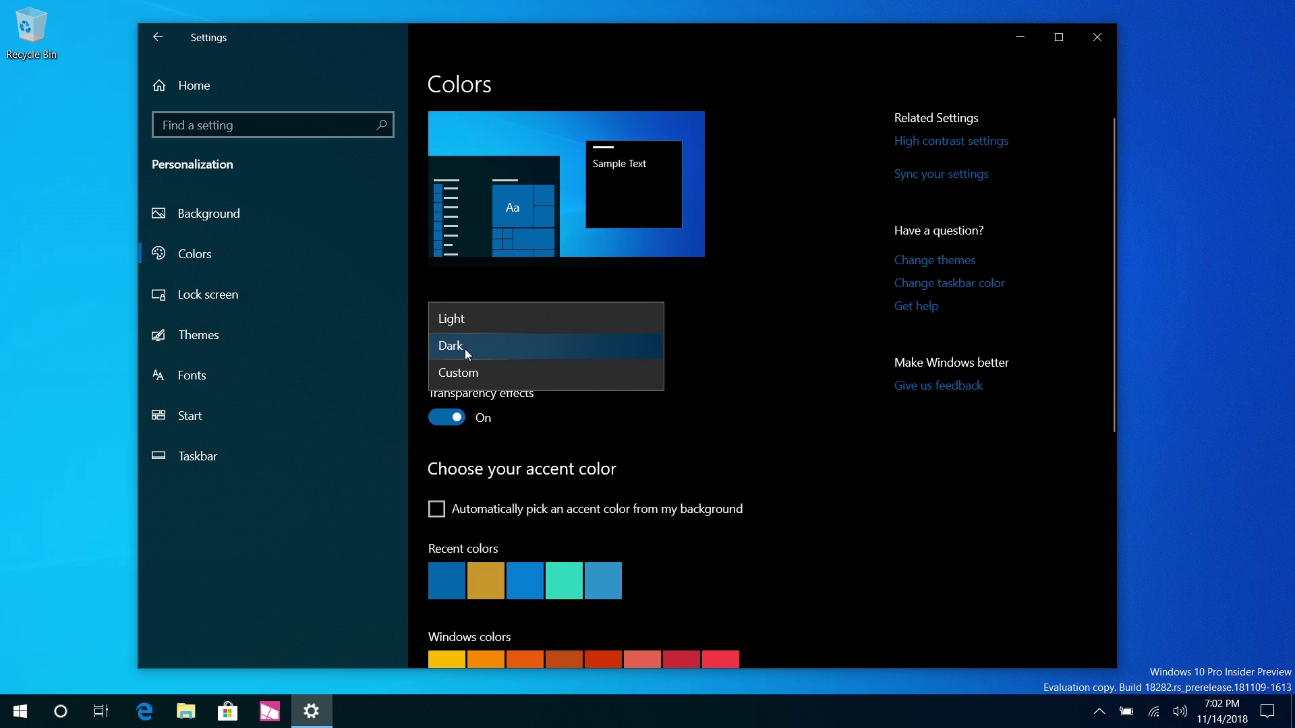
left_click(516, 319)
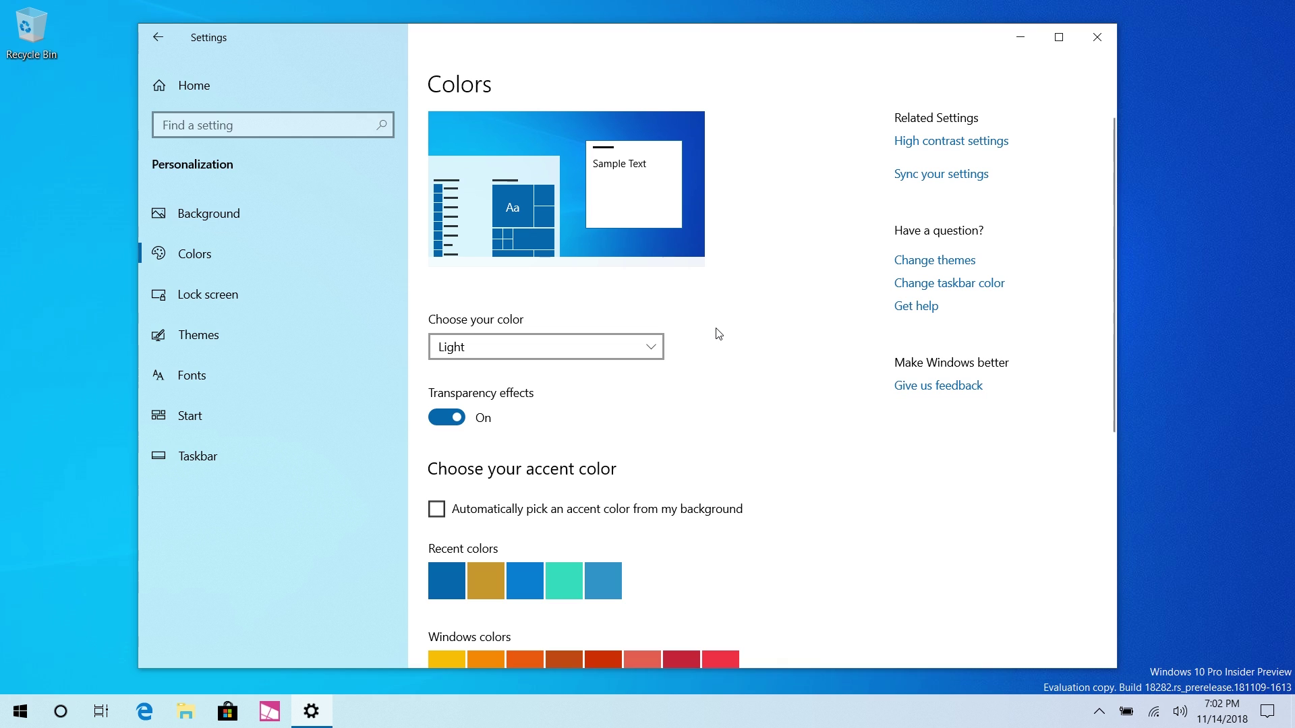
key("super")
key("super+a")
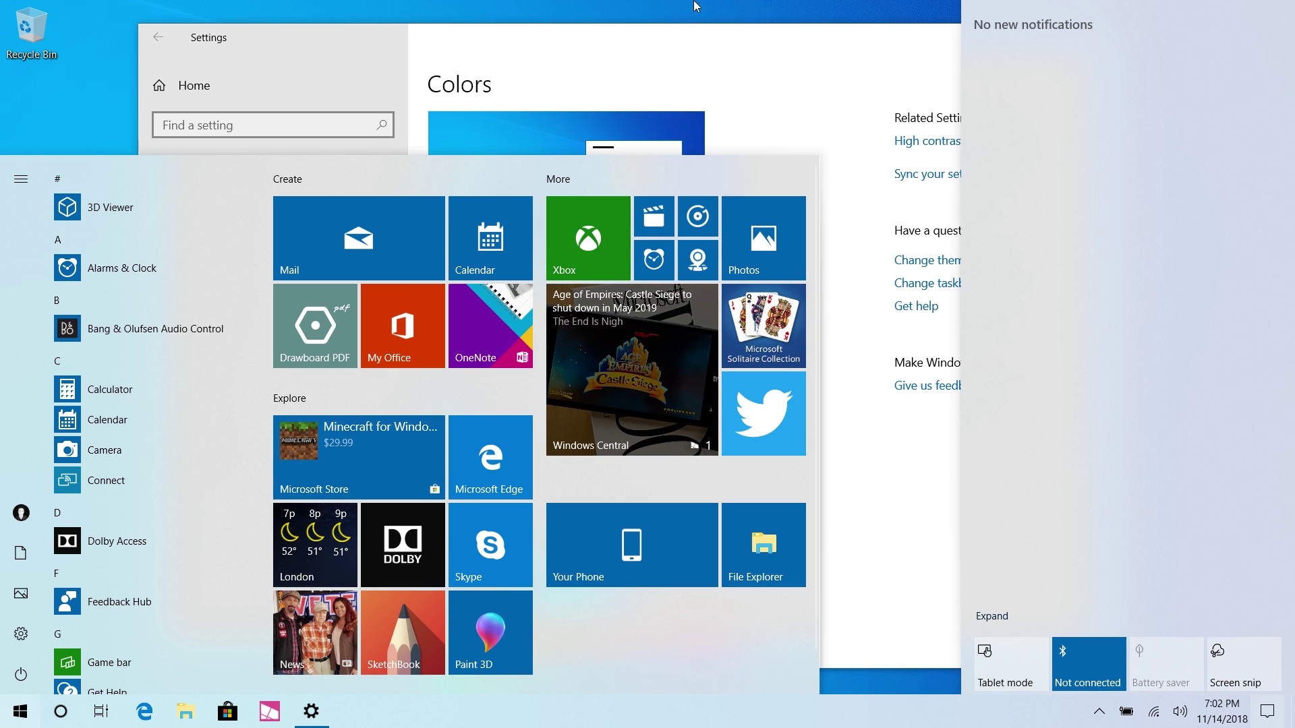
Dismiss Start and Action Center and expand the Choose your color list (Light, Dark, Custom).
left_click(714, 44)
left_click(537, 346)
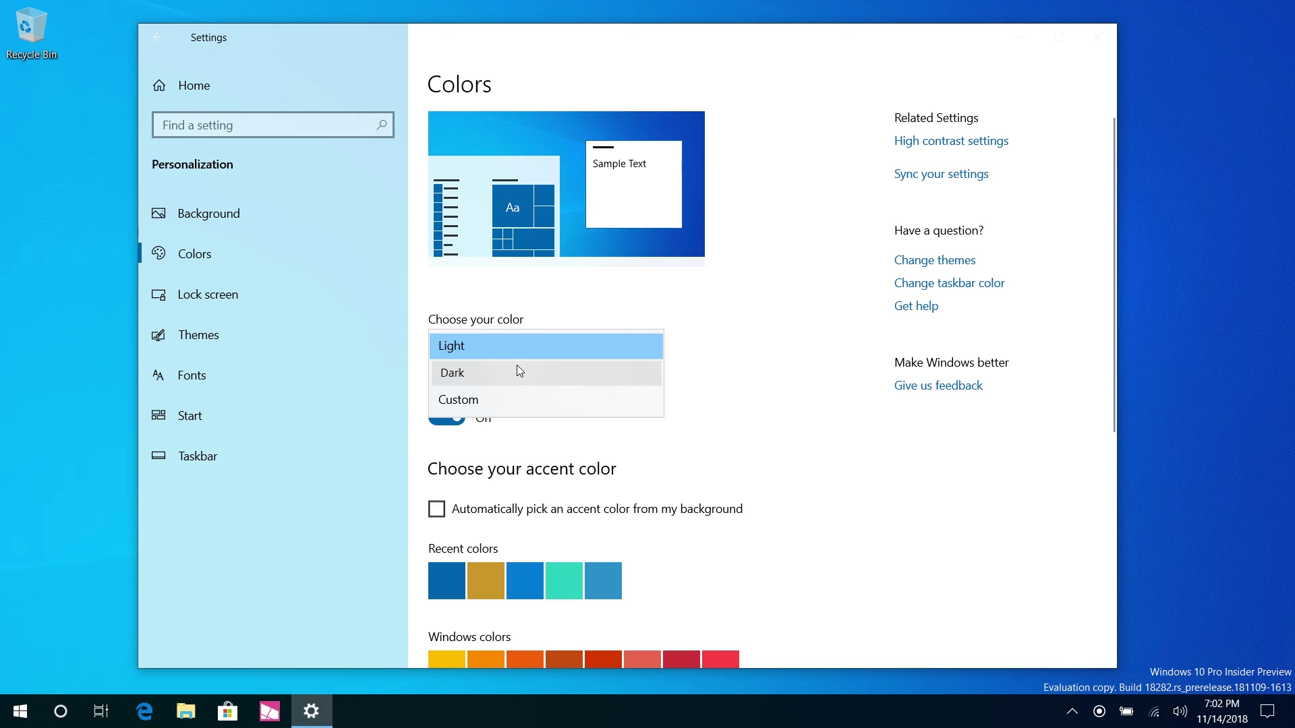
Set Choose your color to Dark, then to Custom with Windows and app modes Dark.
left_click(517, 365)
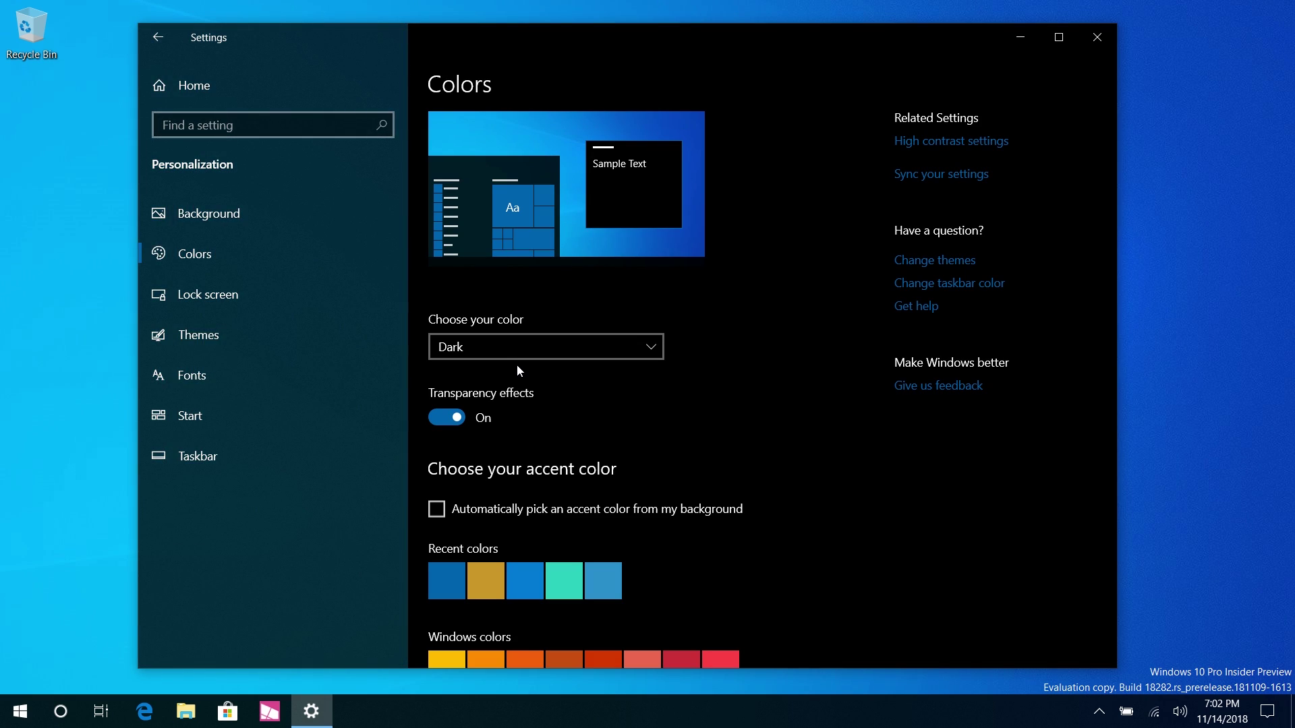
left_click(500, 347)
left_click(616, 381)
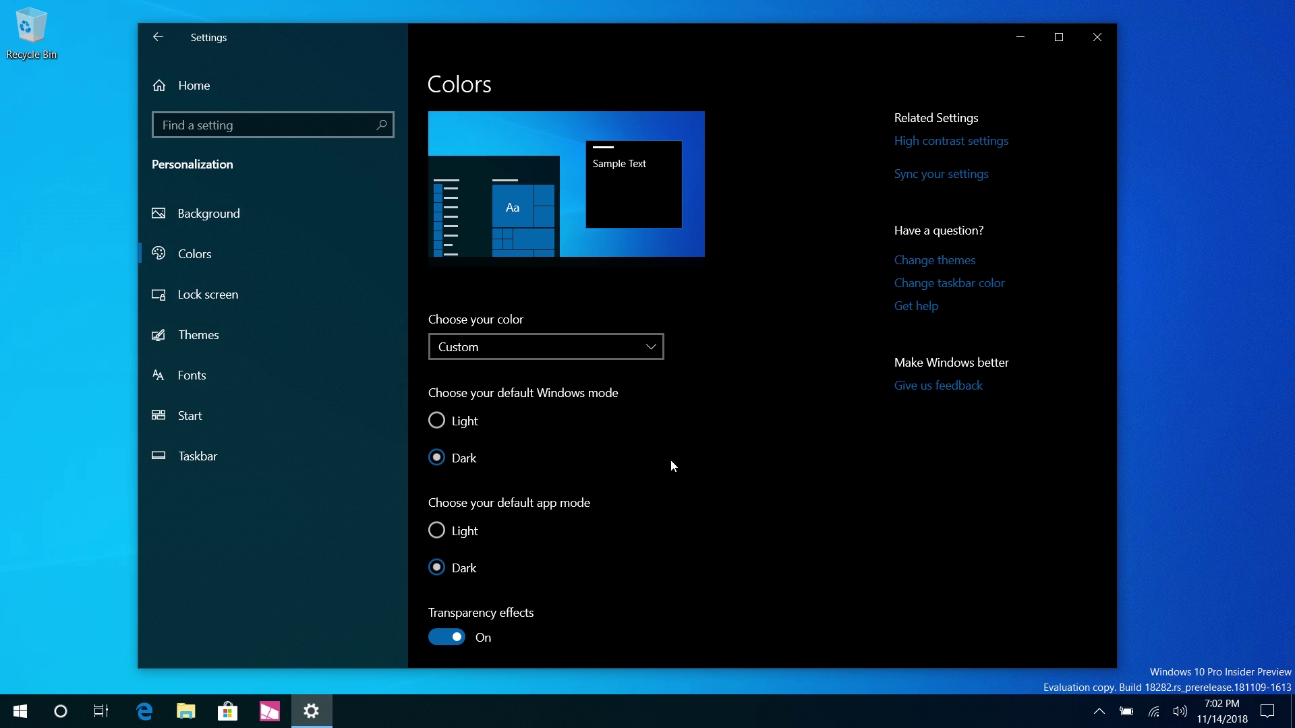
Try Custom mode combinations: app mode Light then Dark, Windows mode Light.
left_click(458, 541)
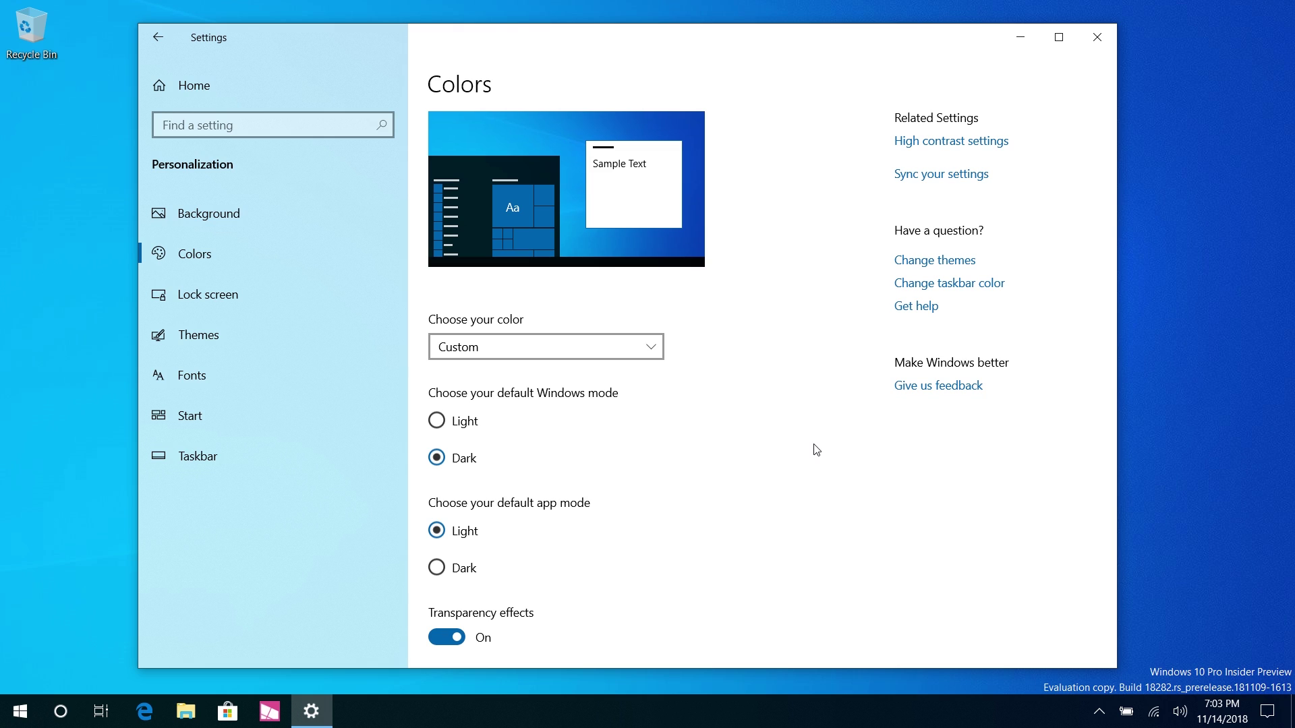
left_click(445, 568)
left_click(438, 421)
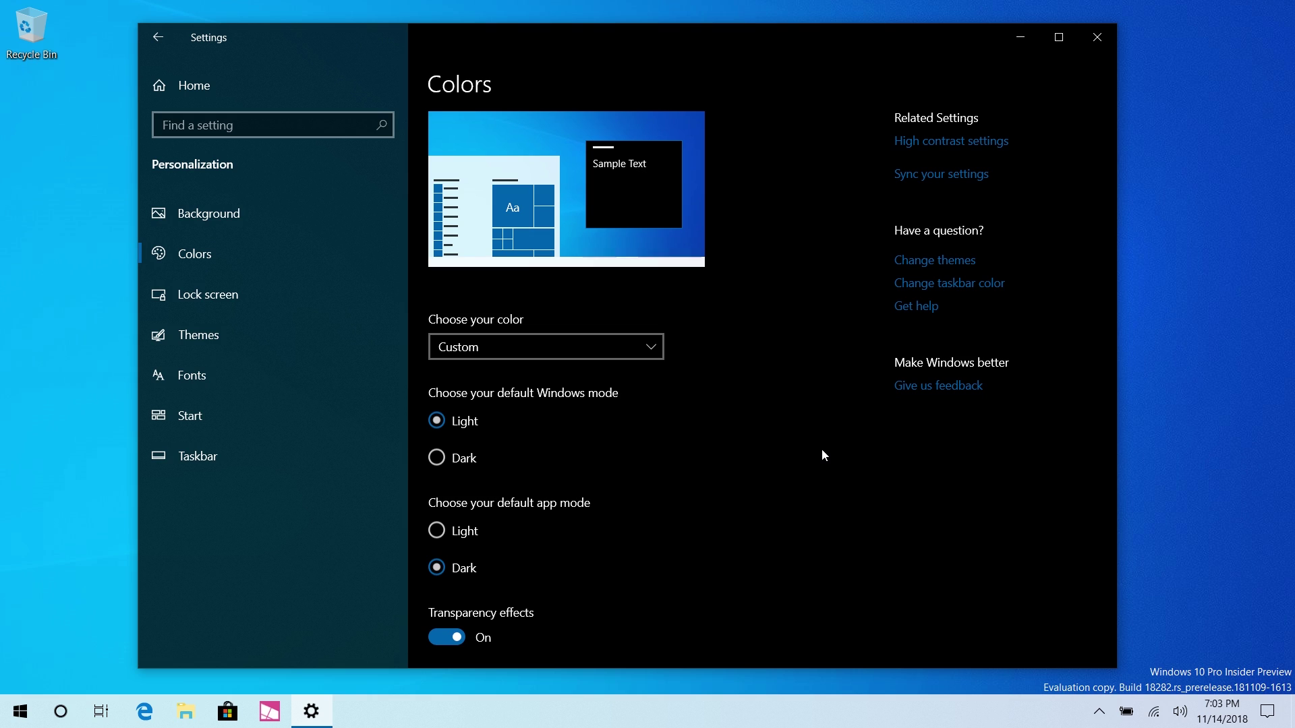
Set Choose your color to Dark, then back to Light.
left_click(565, 357)
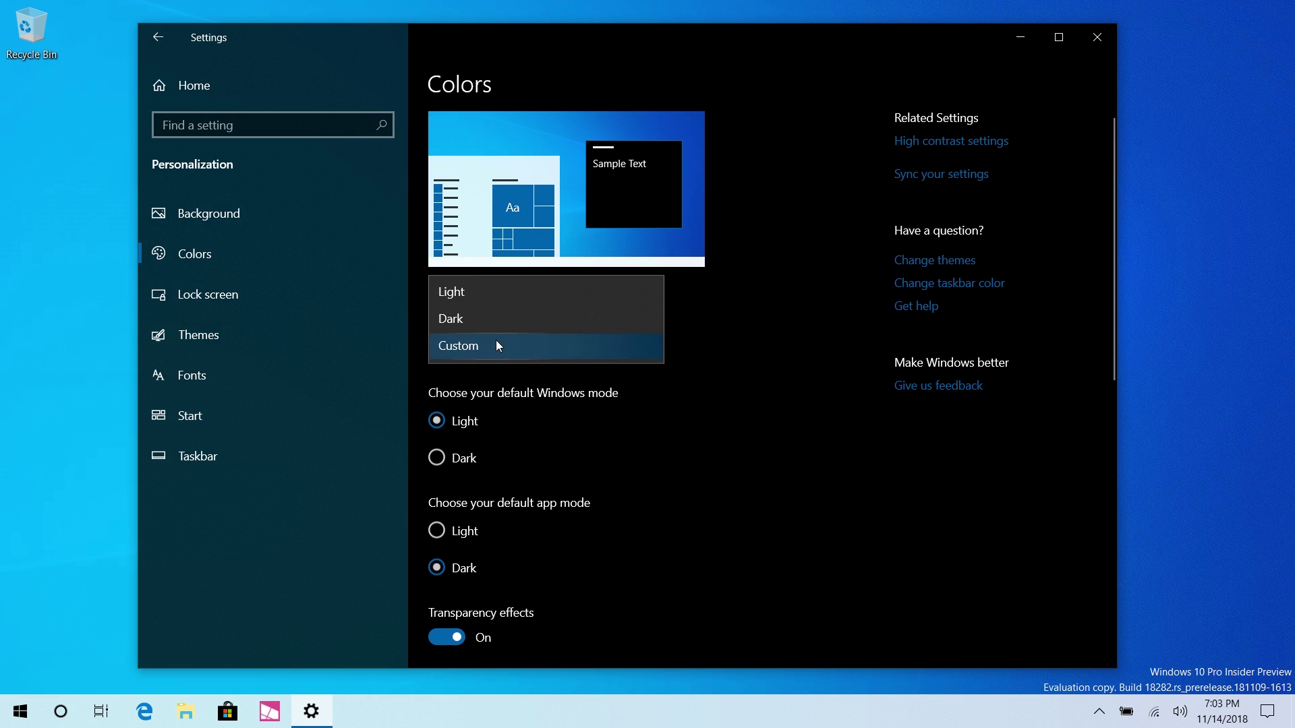
key("Up")
key("Return")
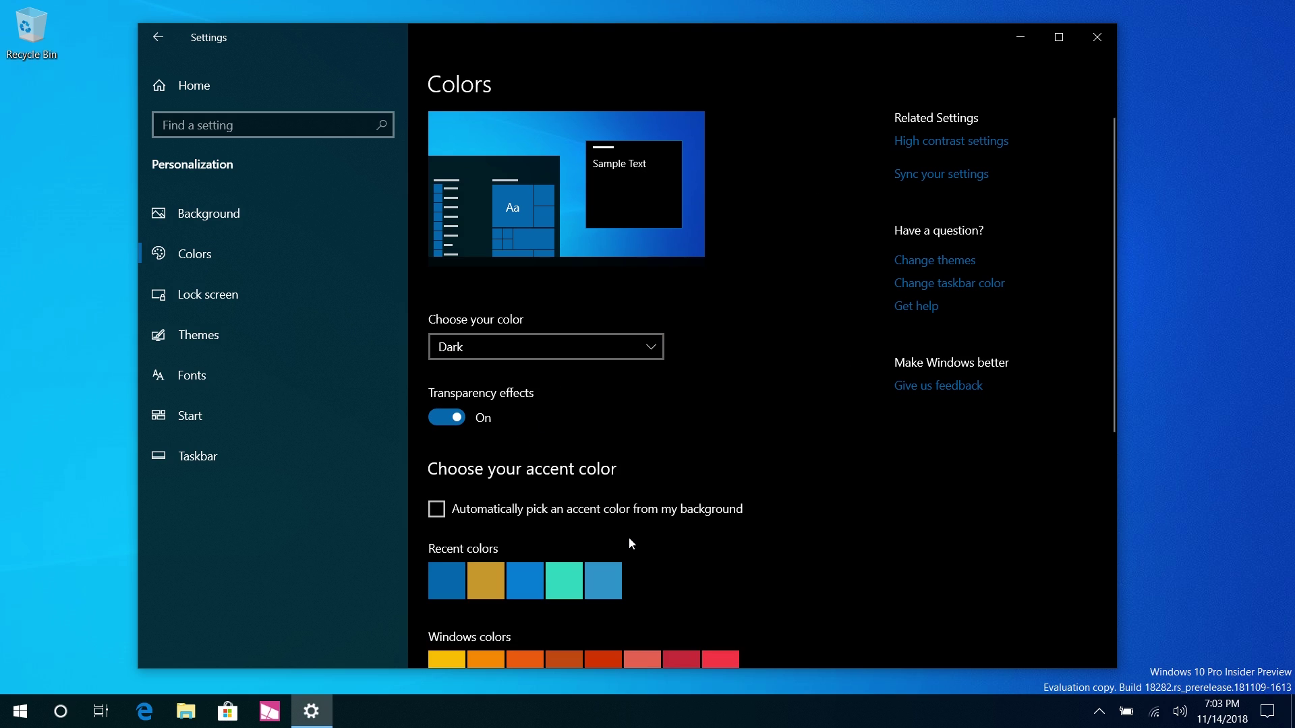
left_click(519, 347)
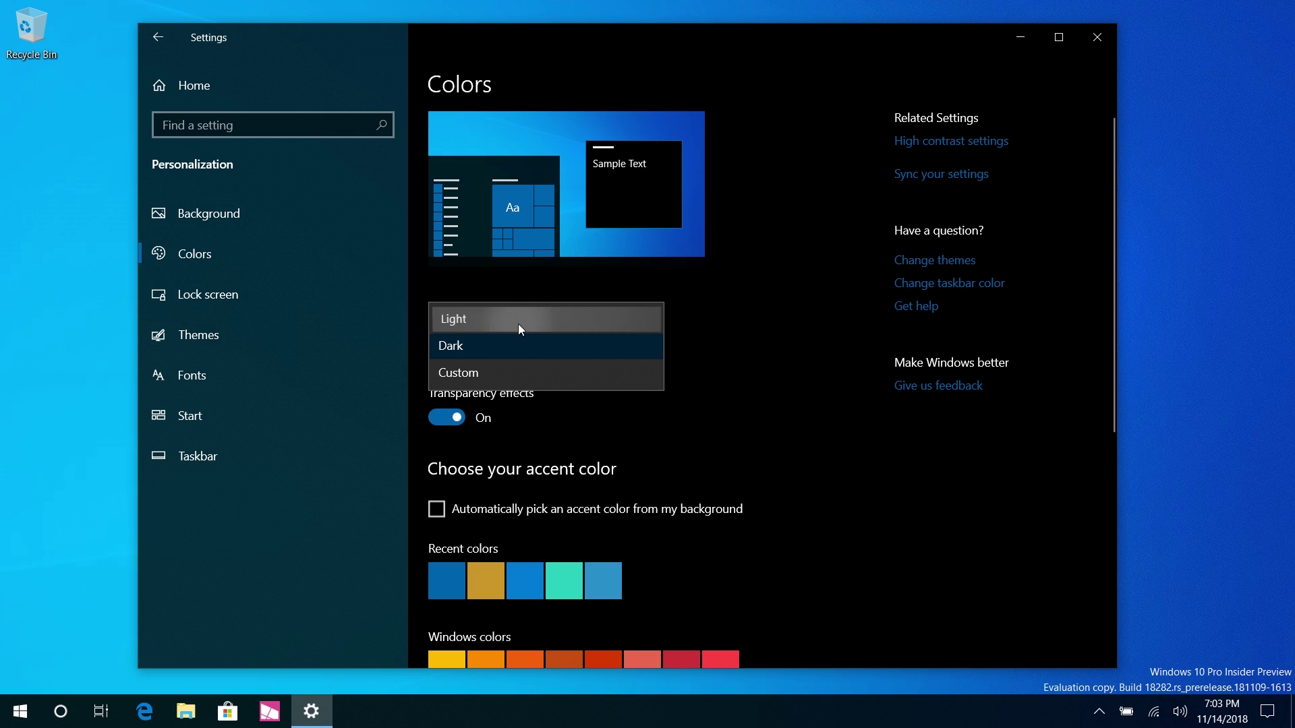
left_click(519, 325)
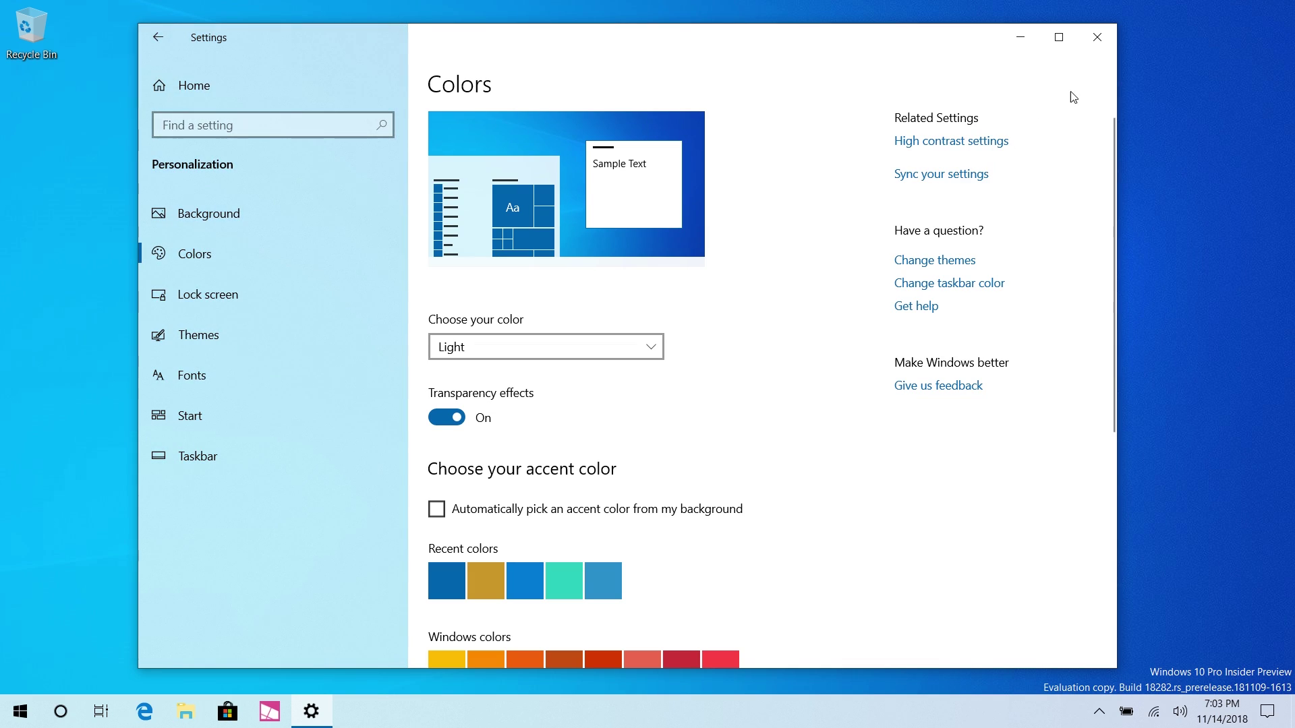
Close Settings, preview Action Center, Start and the volume flyout, then dismiss them.
left_click(1096, 38)
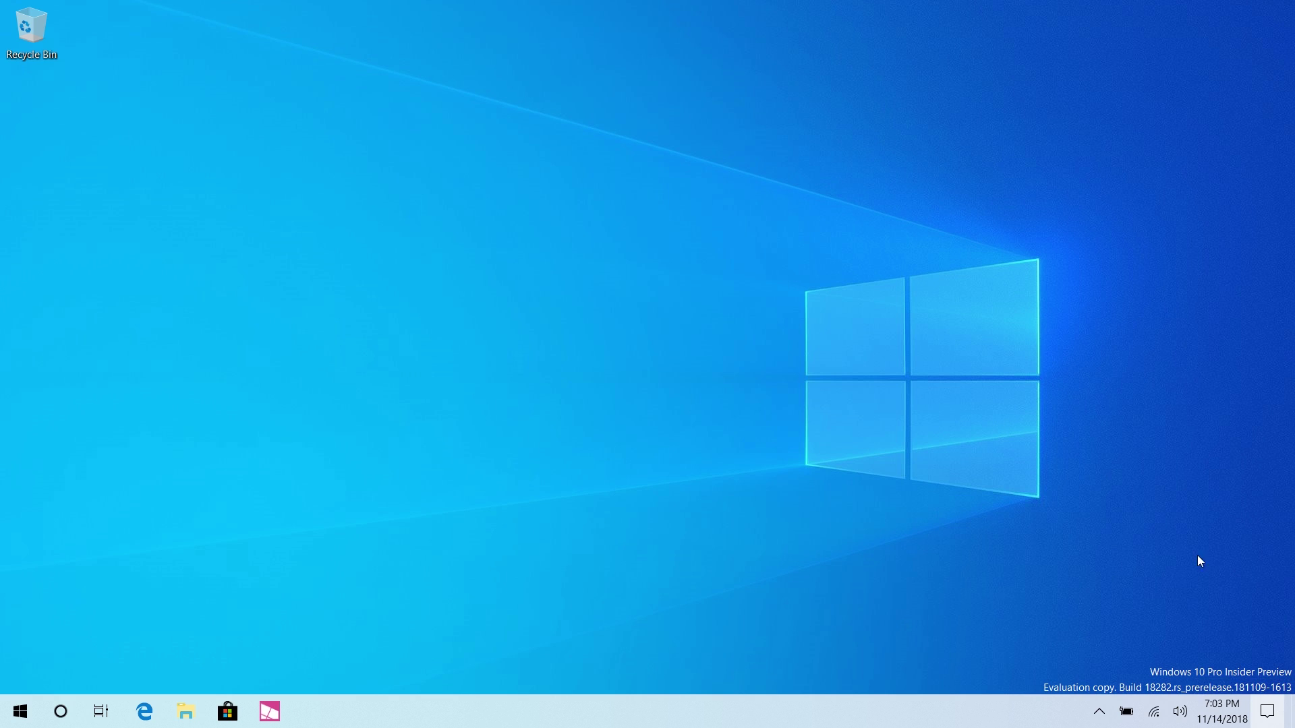
left_click(1267, 711)
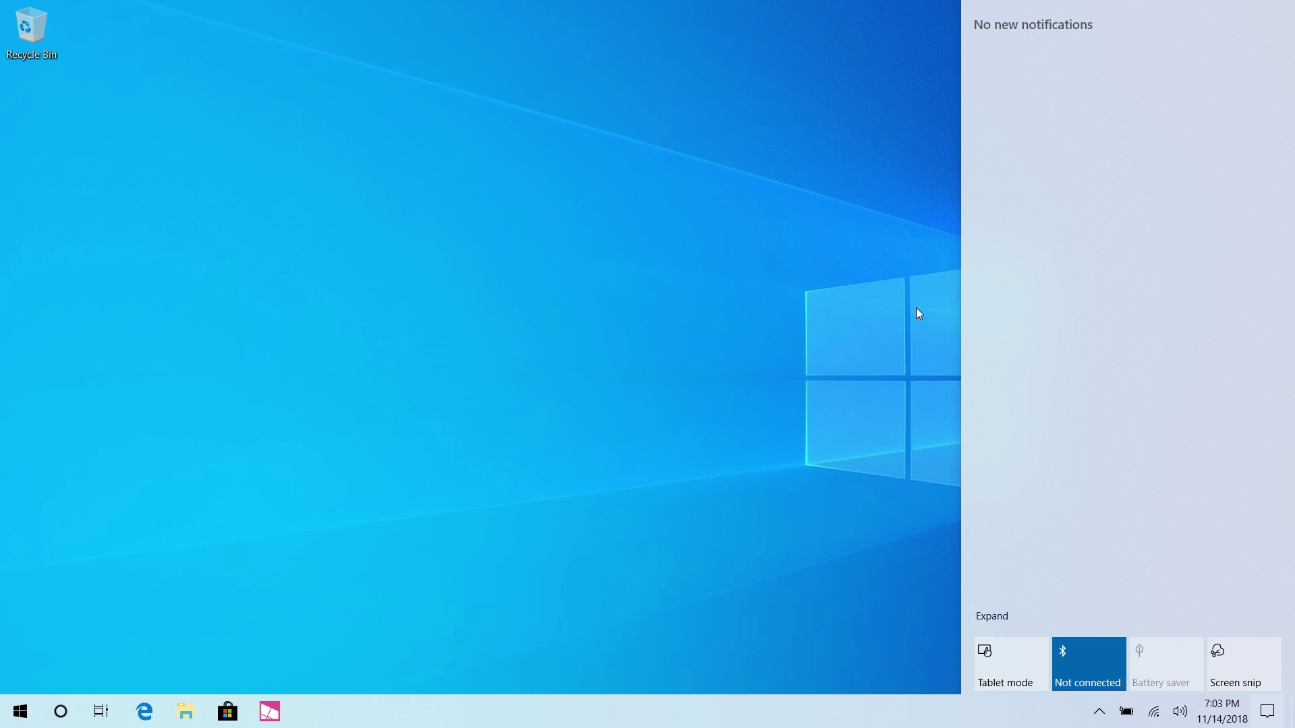
key("super")
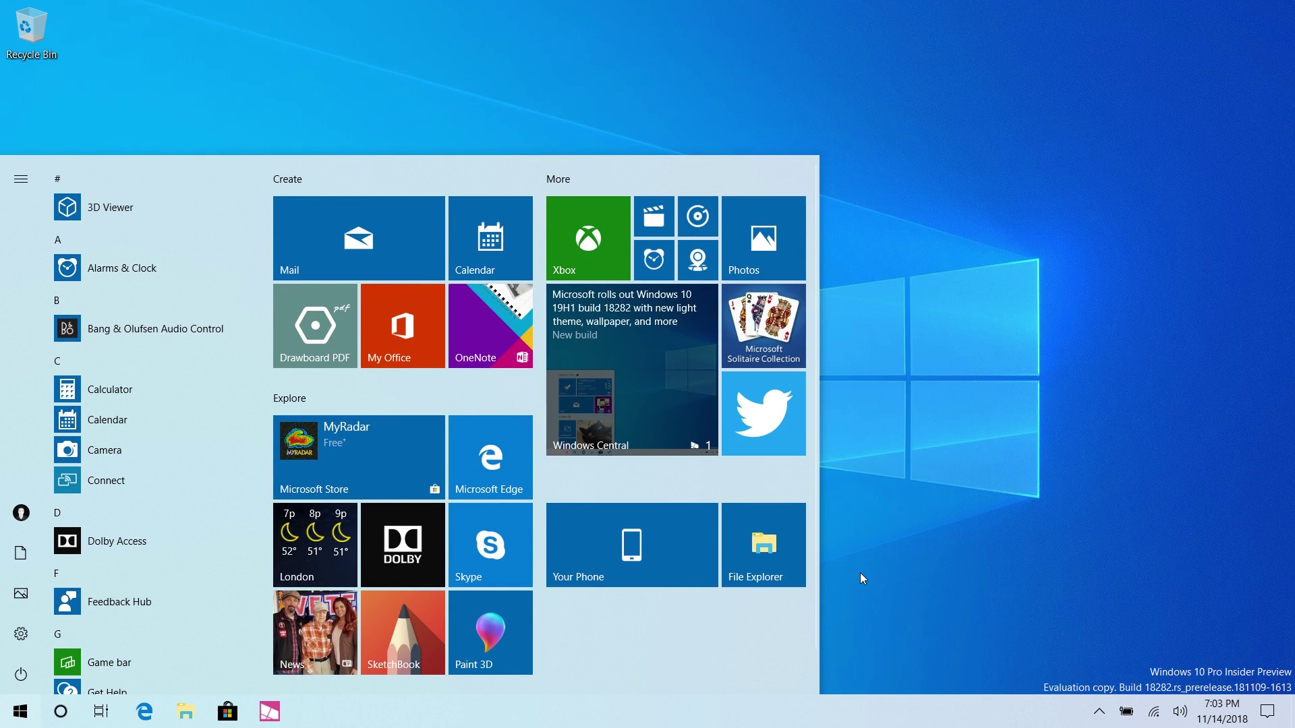
left_click(1179, 711)
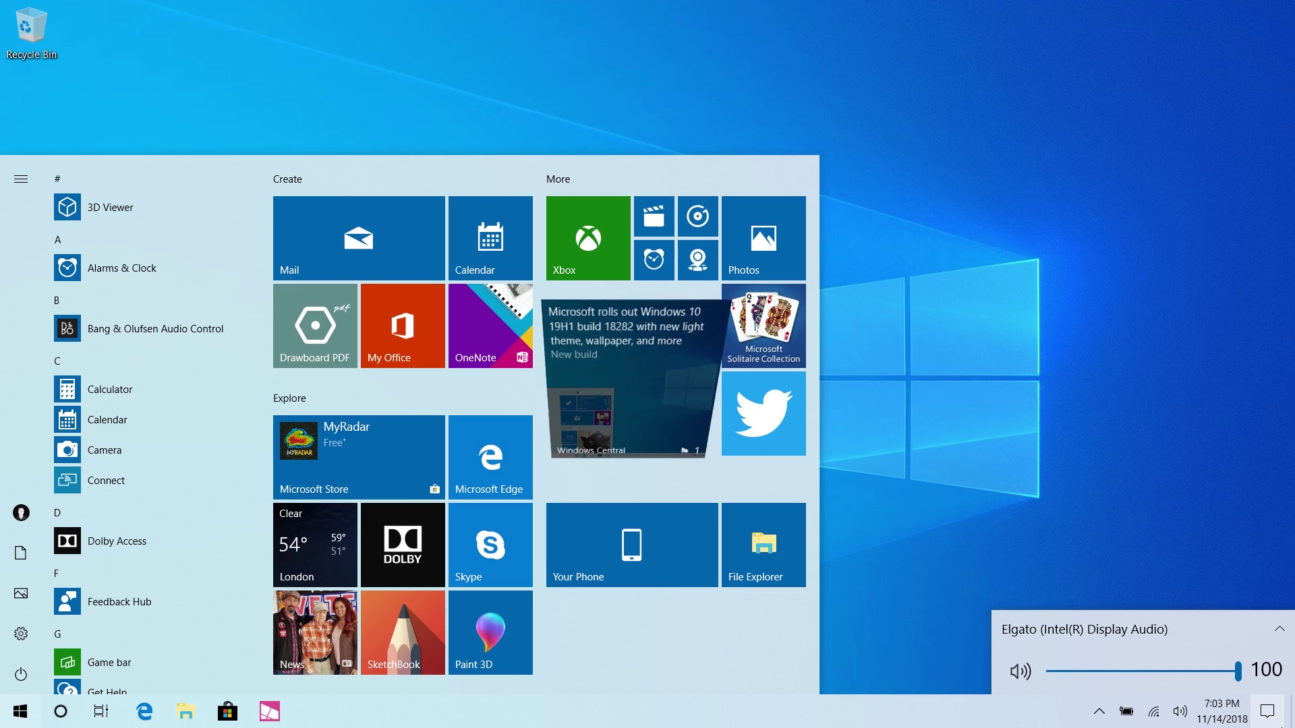
left_click(1267, 711)
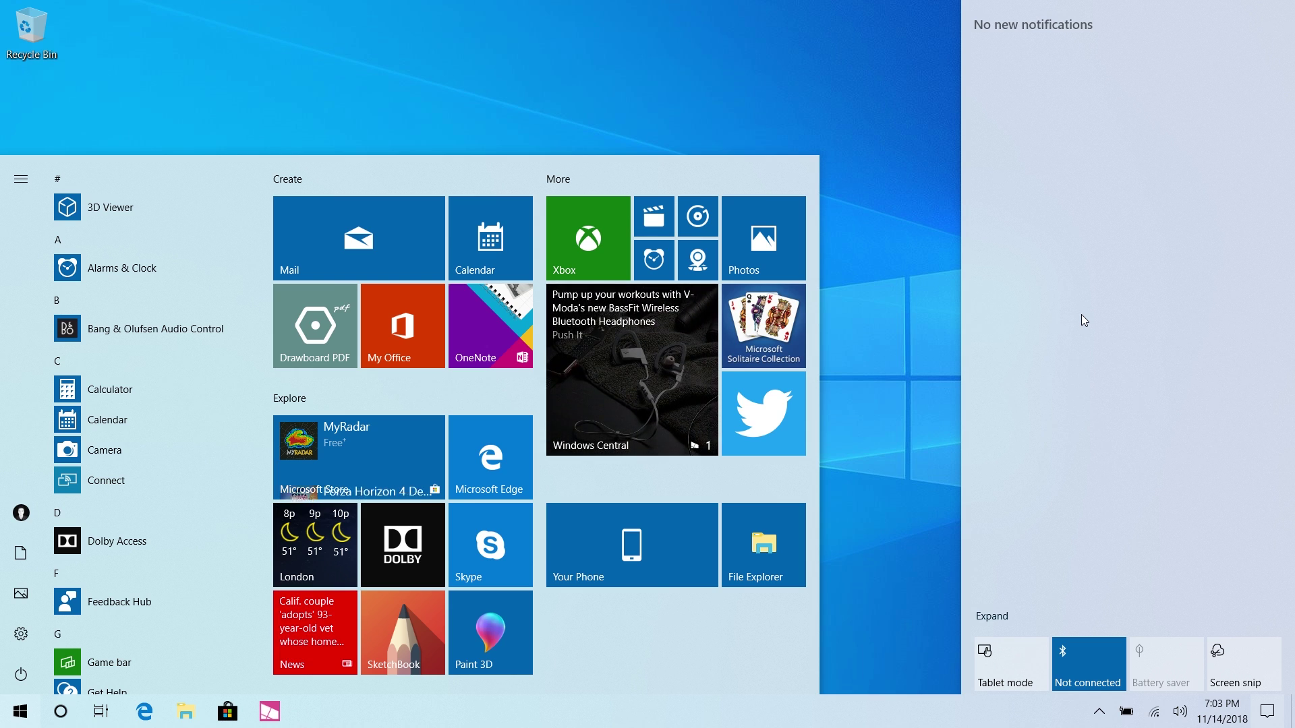
key("Escape")
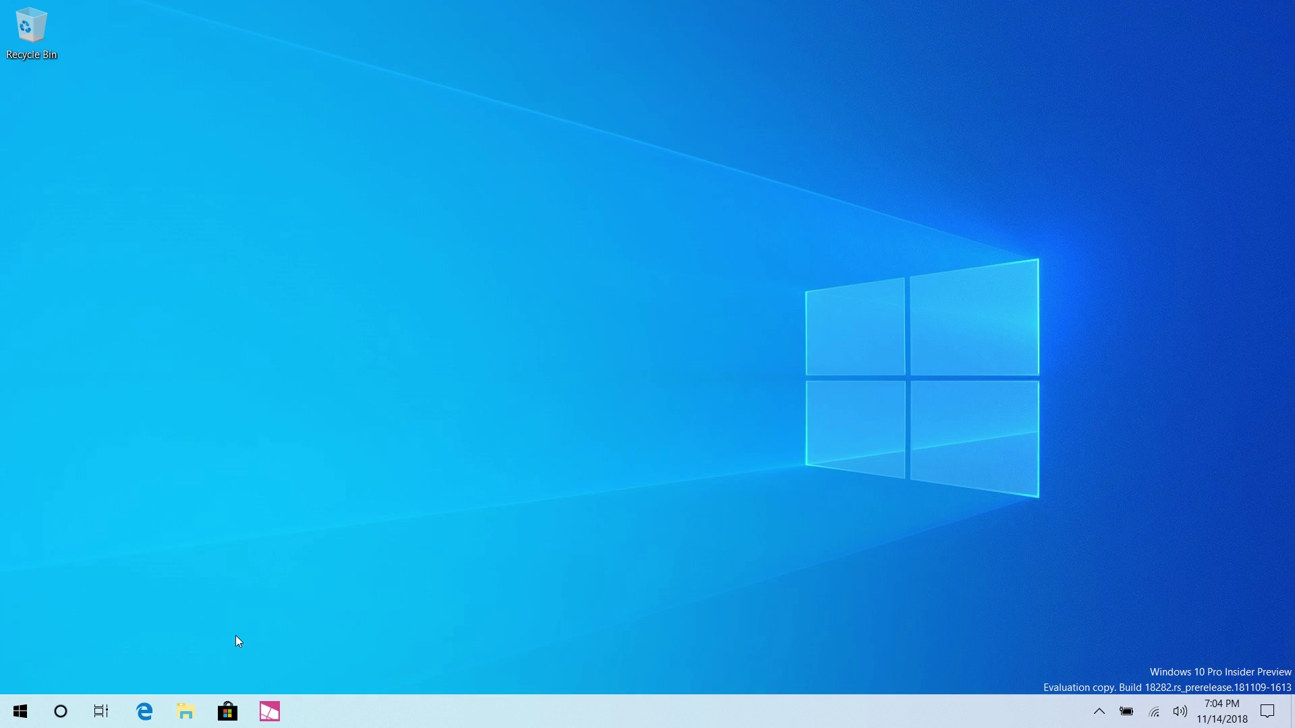
Set the colour mode to Dark in Personalization > Colors and minimise Settings.
right_click(163, 716)
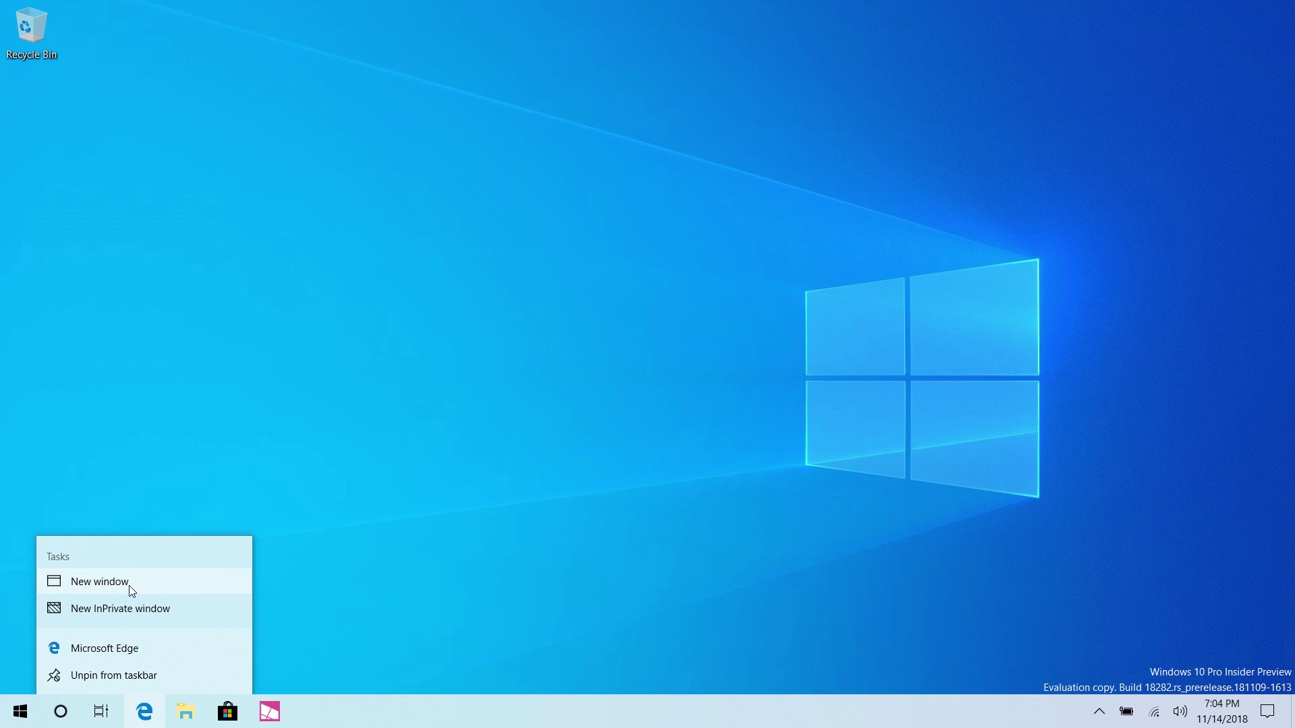
left_click(21, 711)
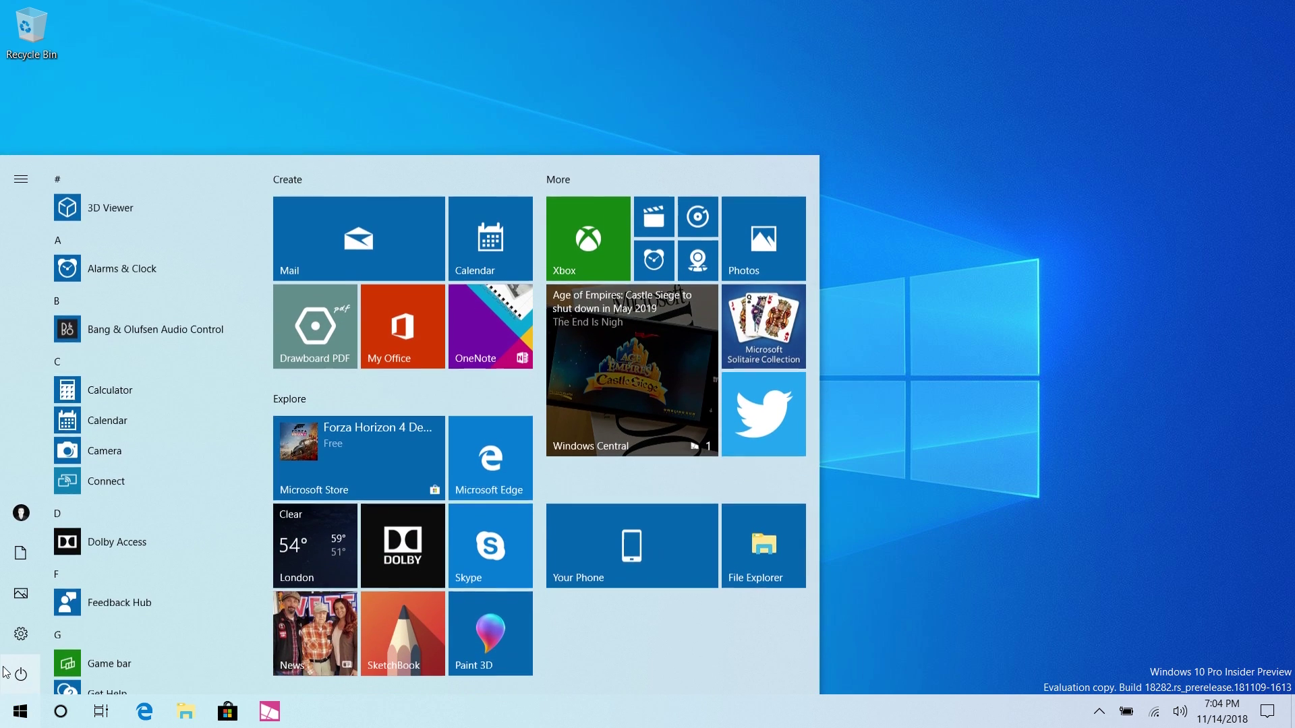
left_click(8, 633)
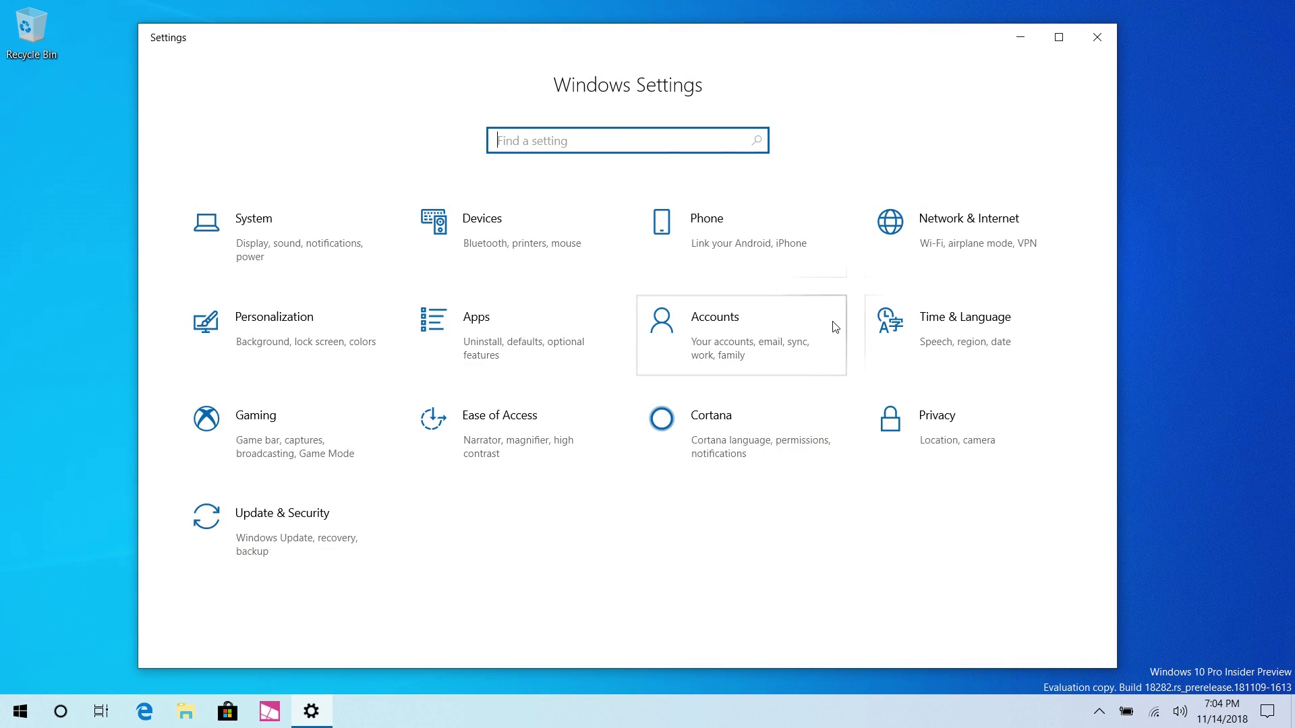
left_click(345, 363)
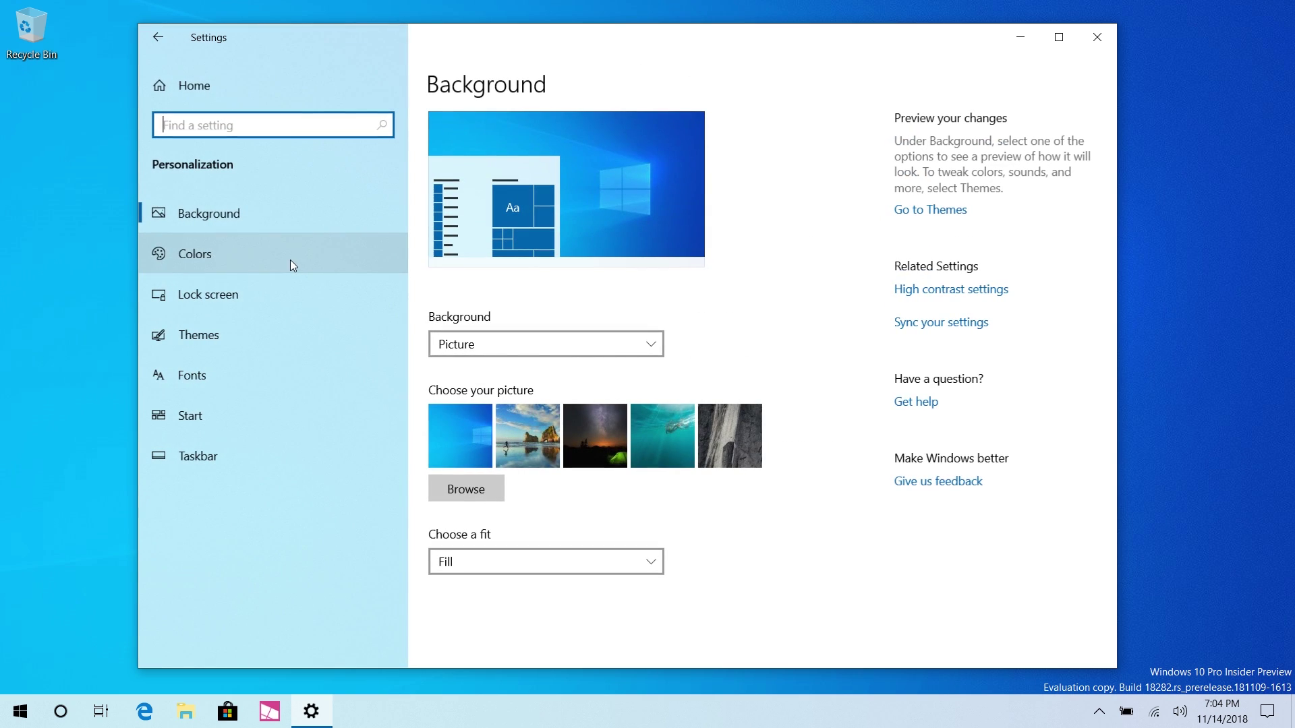
left_click(290, 261)
left_click(550, 346)
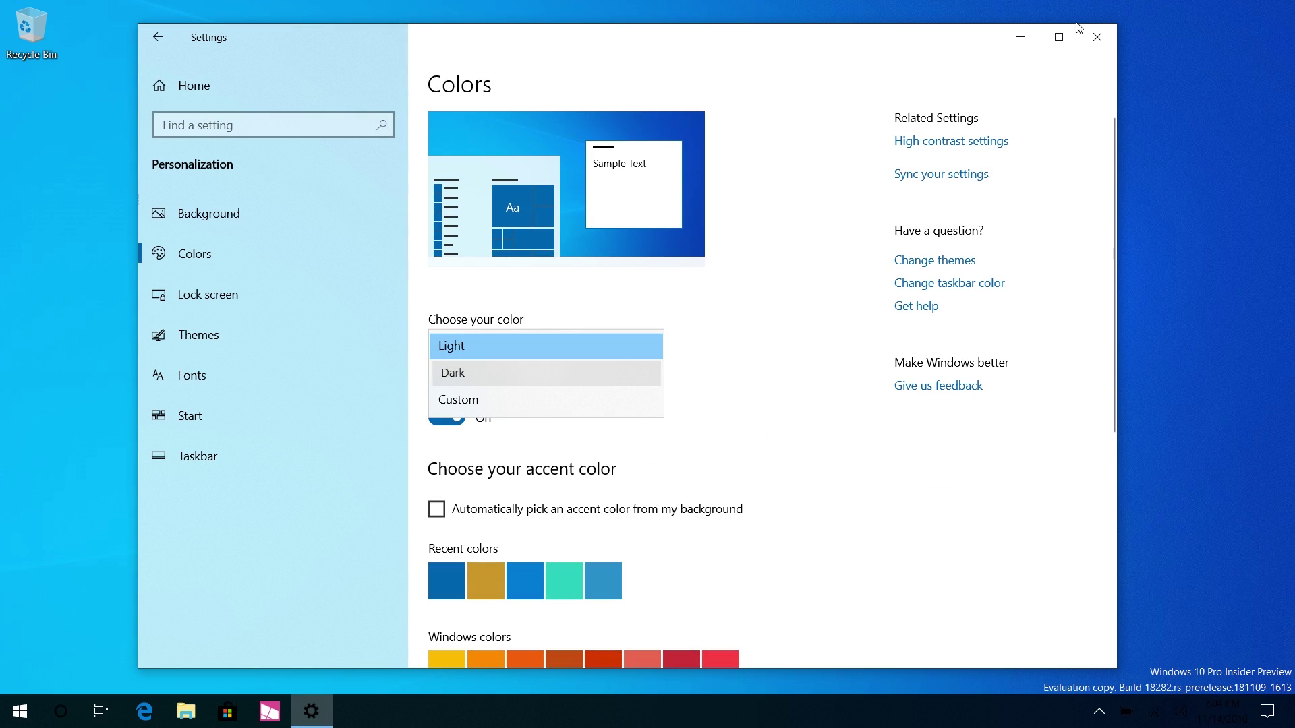
key("Down")
key("Return")
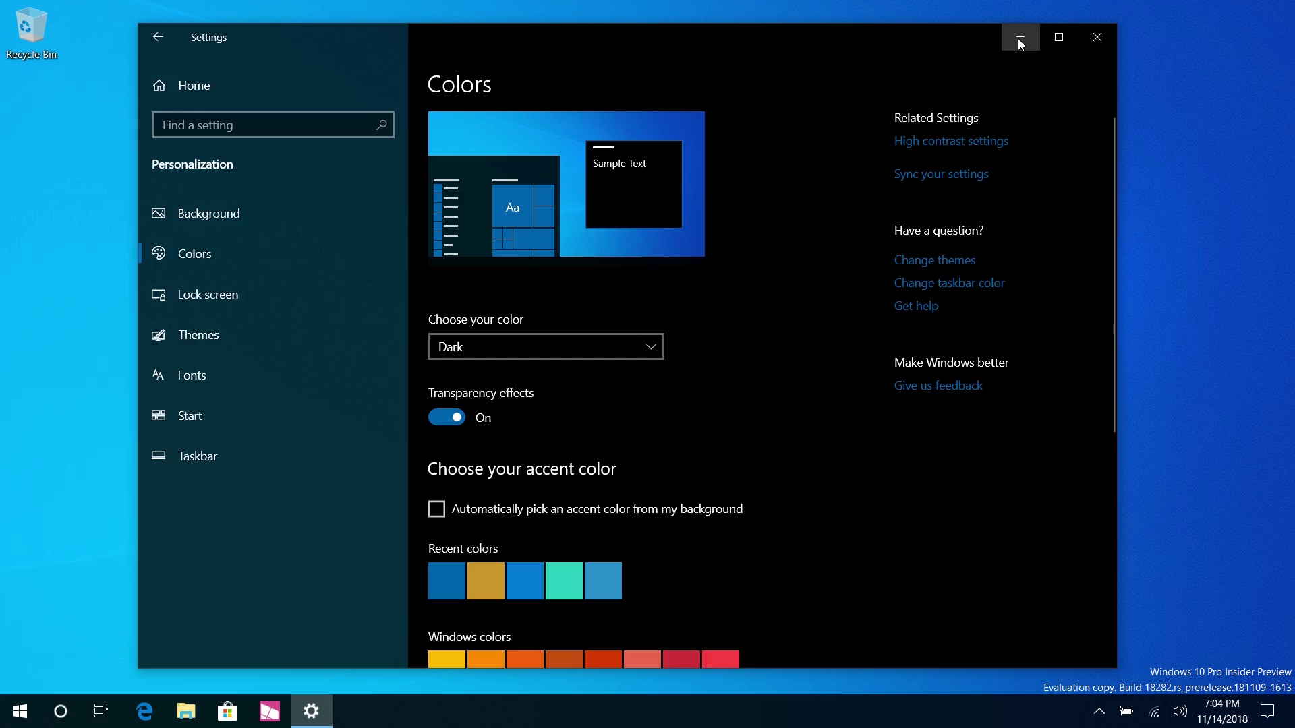
left_click(1017, 37)
Preview Edge's jump list, then open and close Microsoft Store from Start.
right_click(150, 720)
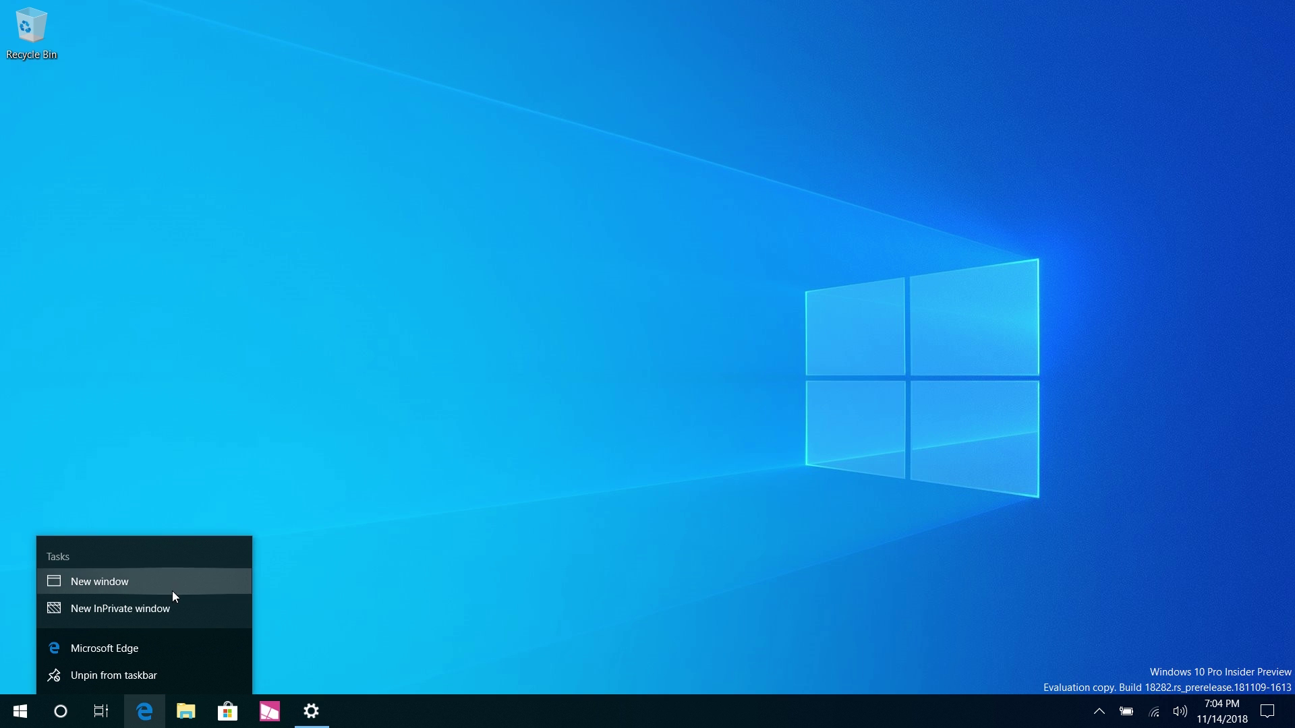
key("super")
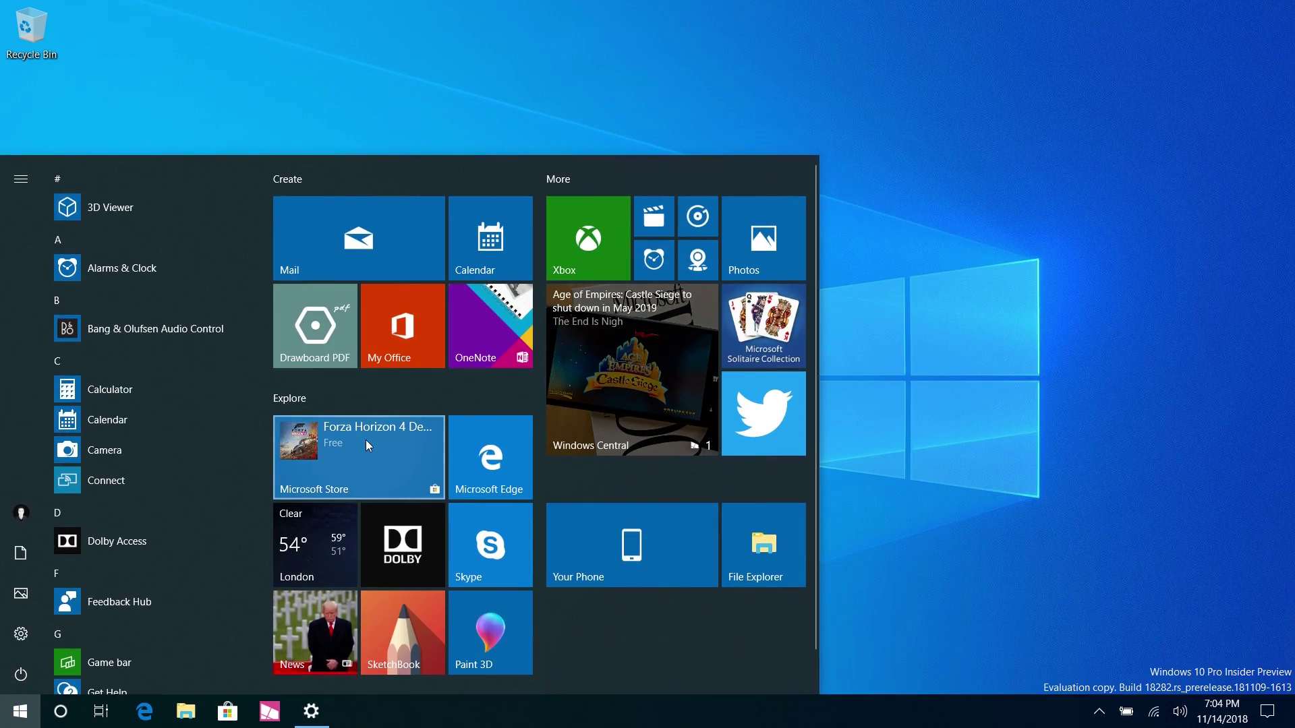
left_click(367, 440)
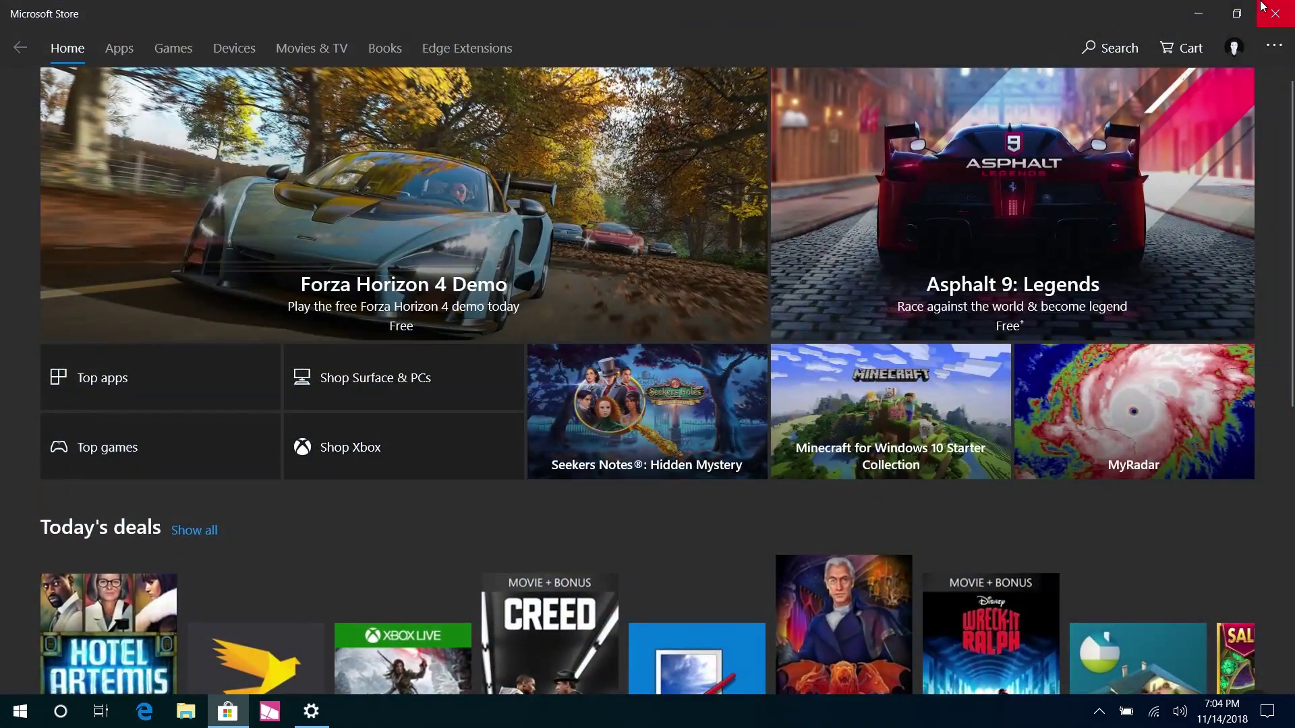
left_click(1263, 8)
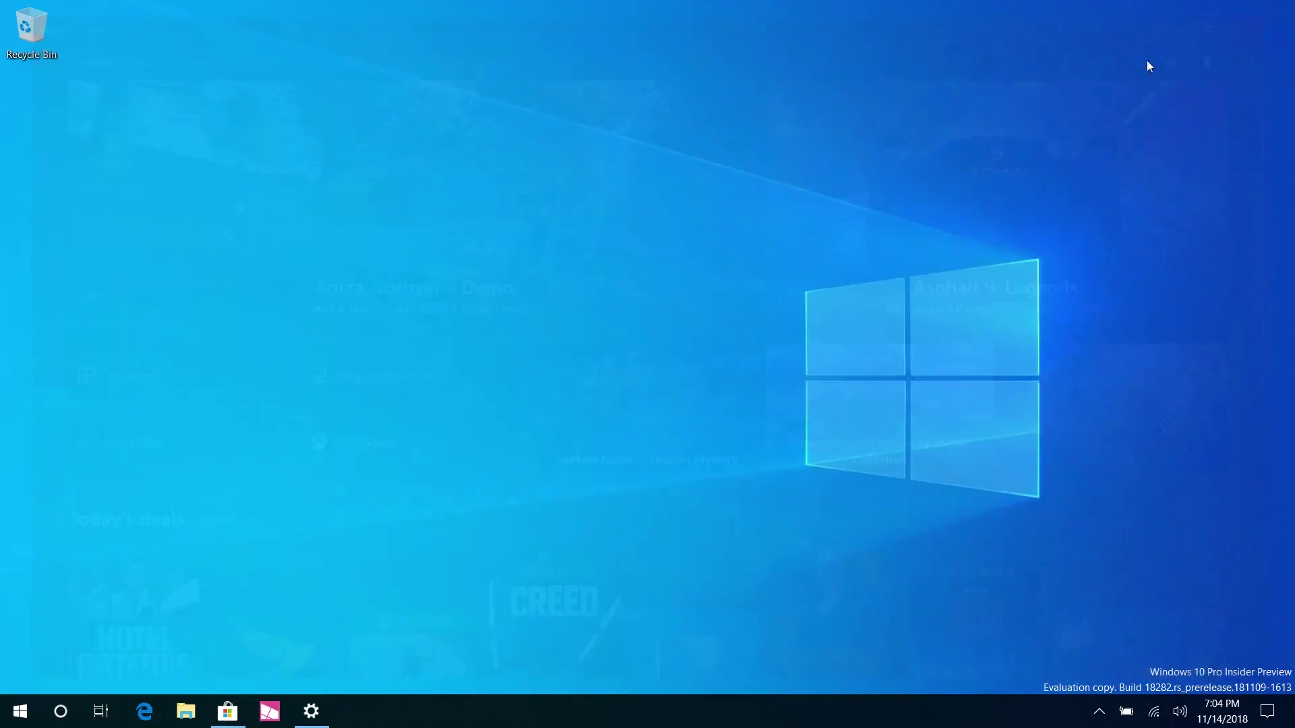
Browse the Mail tile's Resize options, keeping it wide, then show Edge's jump list.
key("super")
right_click(414, 238)
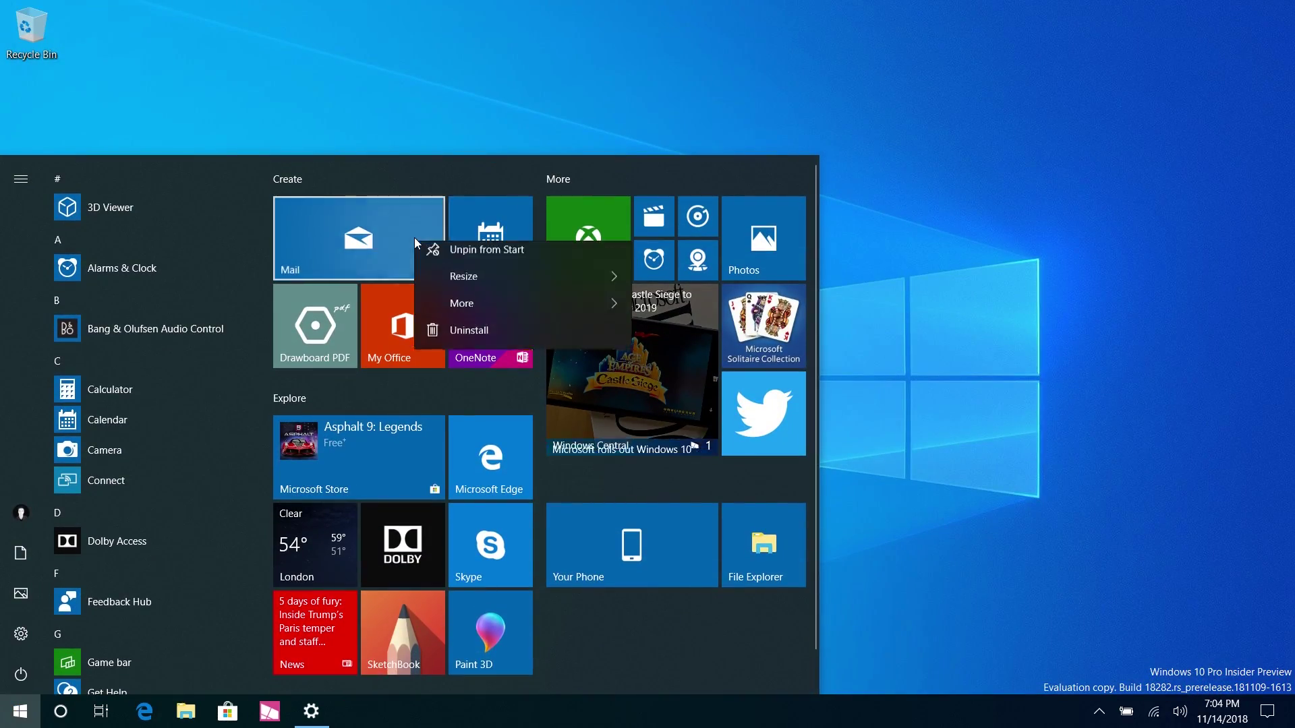
mouse_move(481, 288)
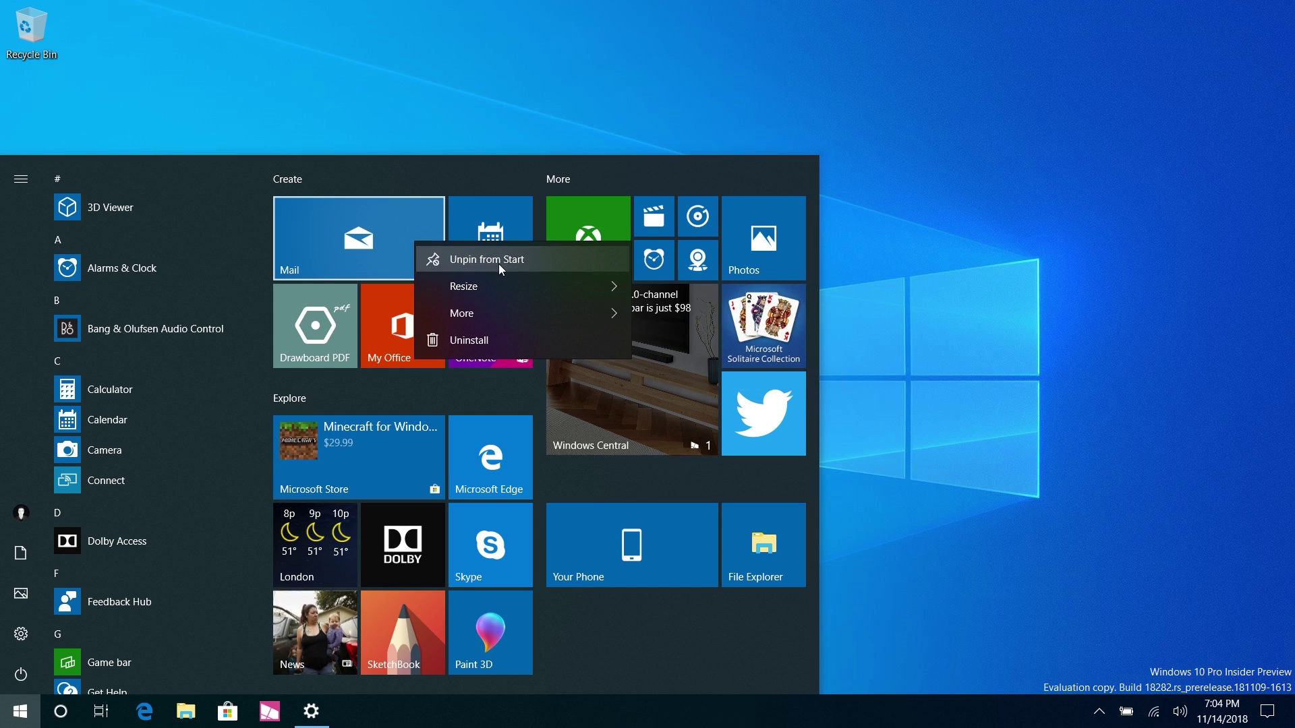
mouse_move(480, 314)
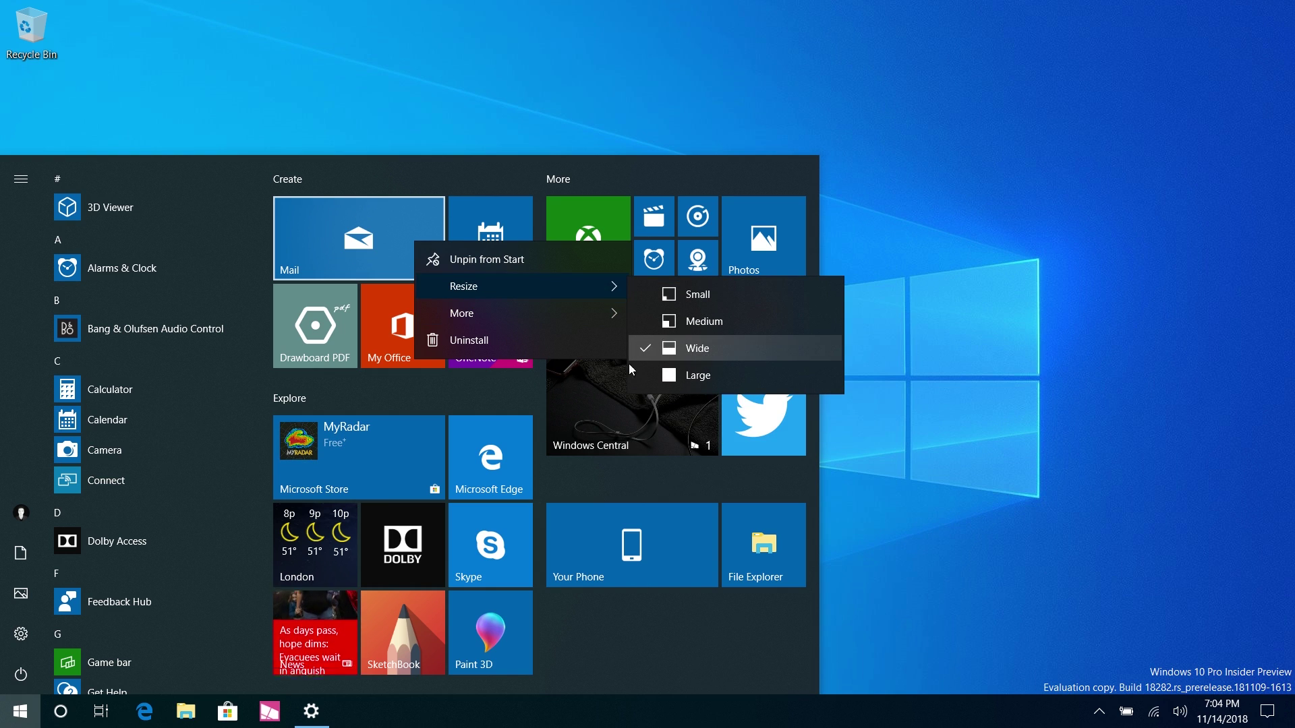
left_click(717, 361)
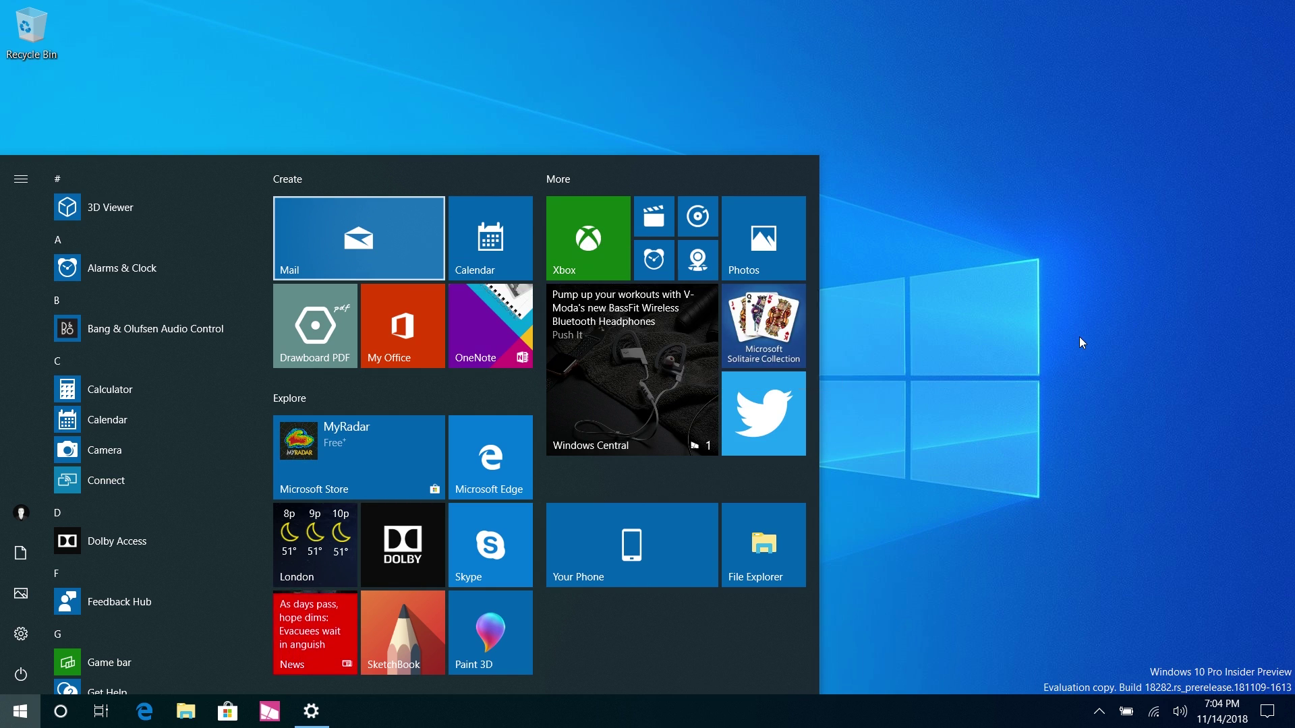
right_click(138, 720)
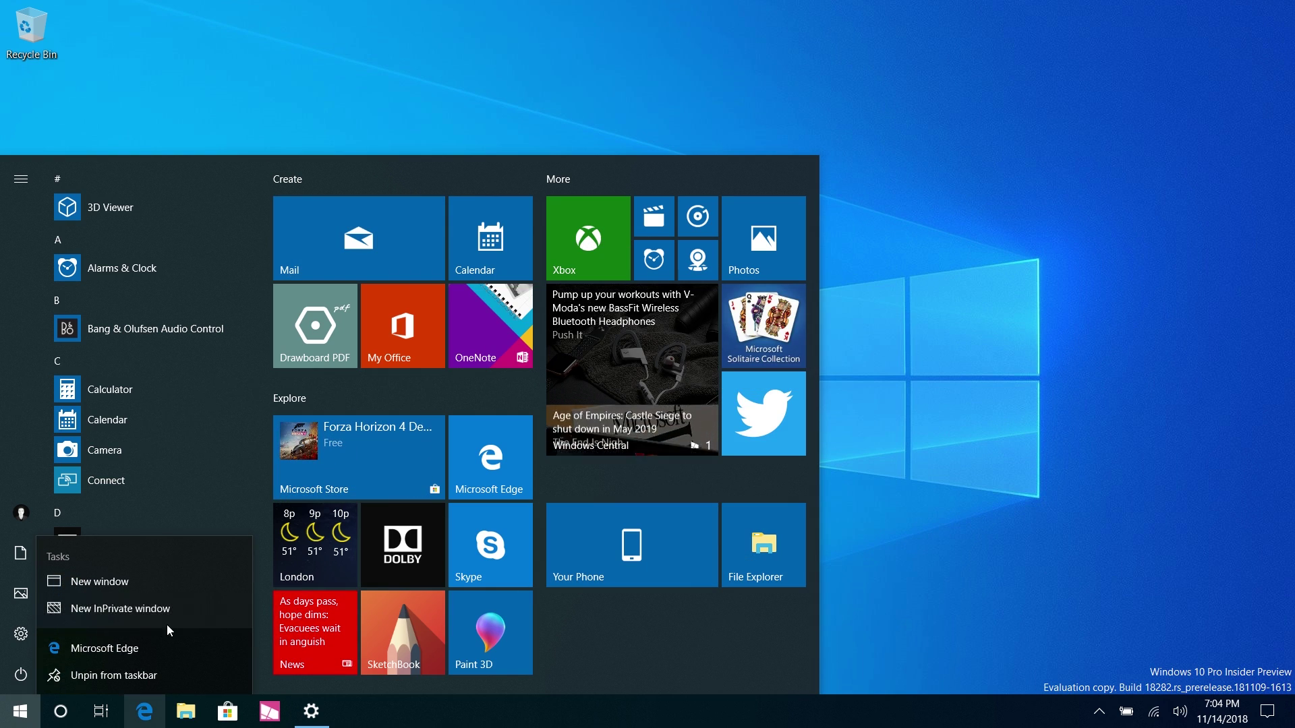
Close Edge's jump list, preview the Power options, and close Start.
left_click(2, 267)
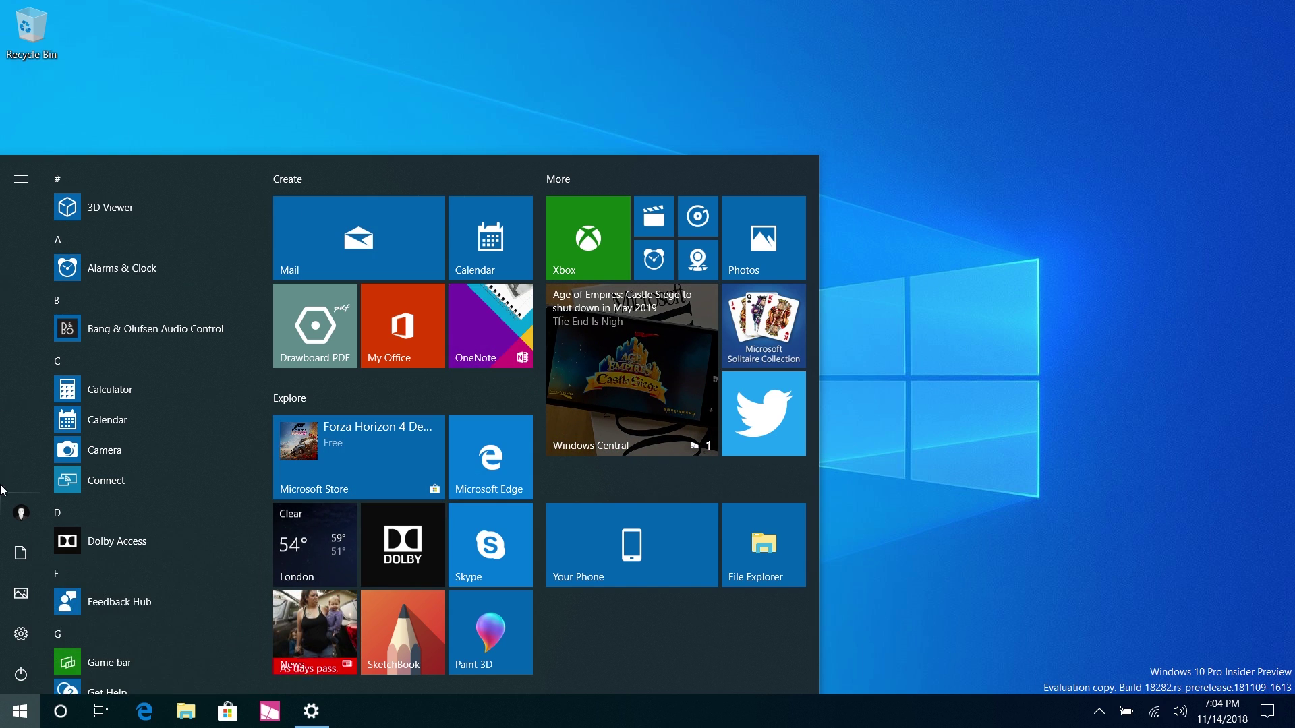
left_click(18, 677)
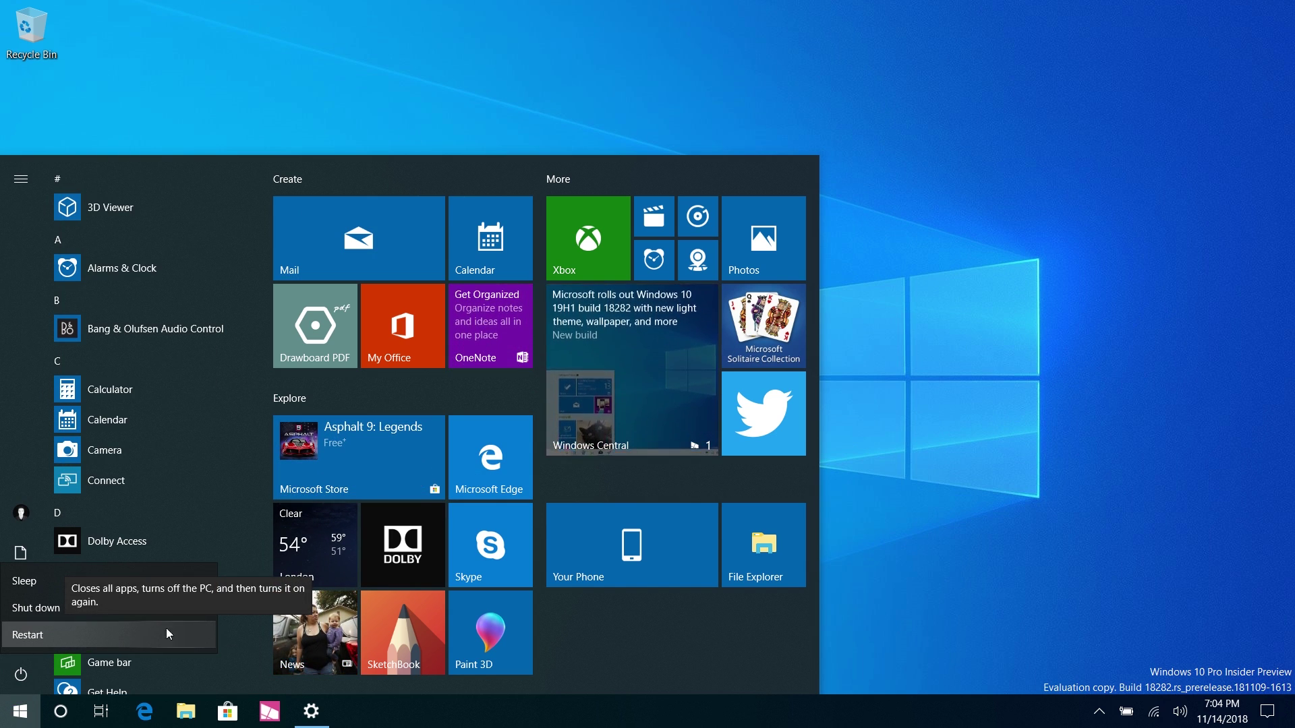
left_click(12, 451)
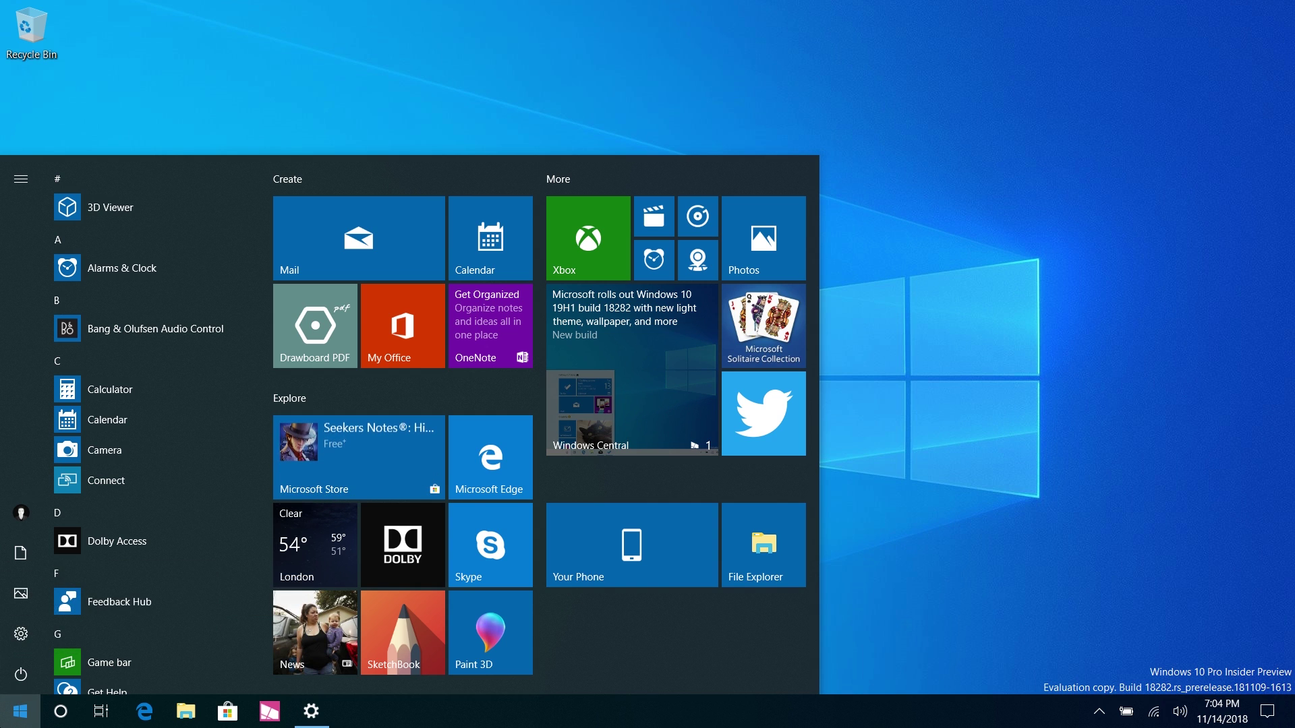
left_click(213, 132)
Reopen Start, expand its left rail, and reopen Start showing its tiles.
left_click(21, 712)
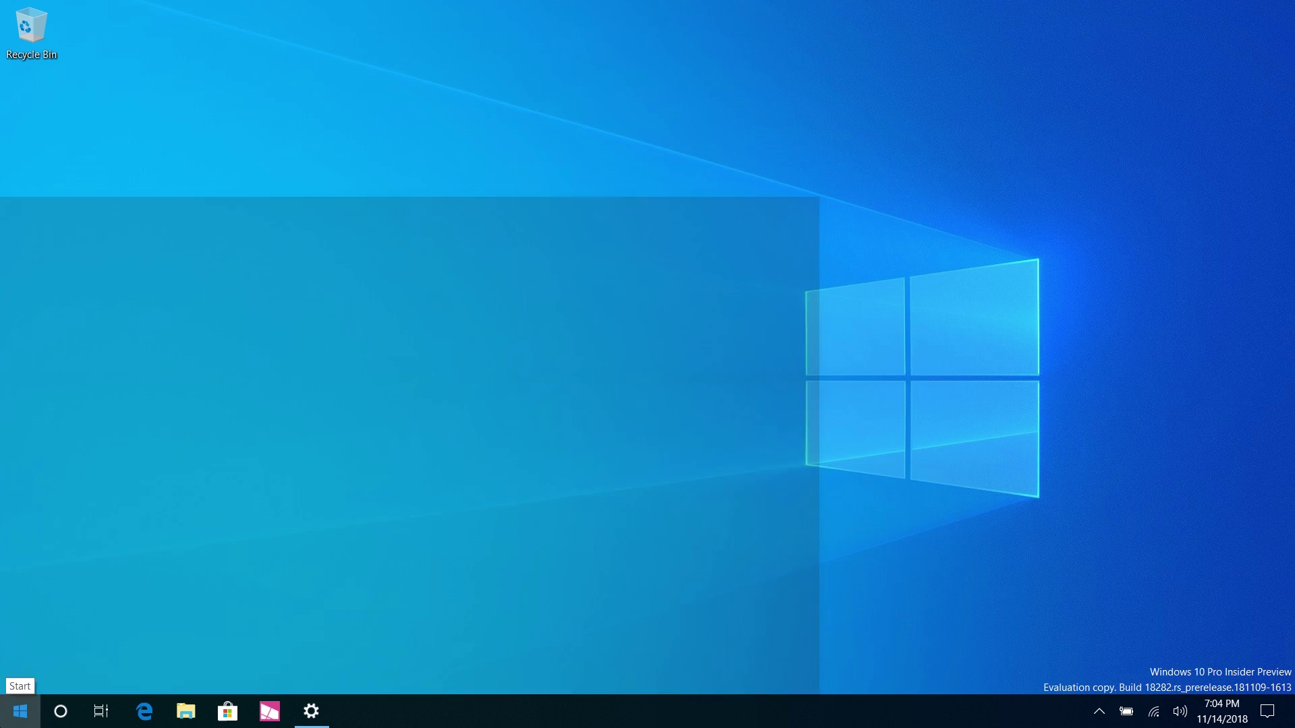
mouse_move(2, 608)
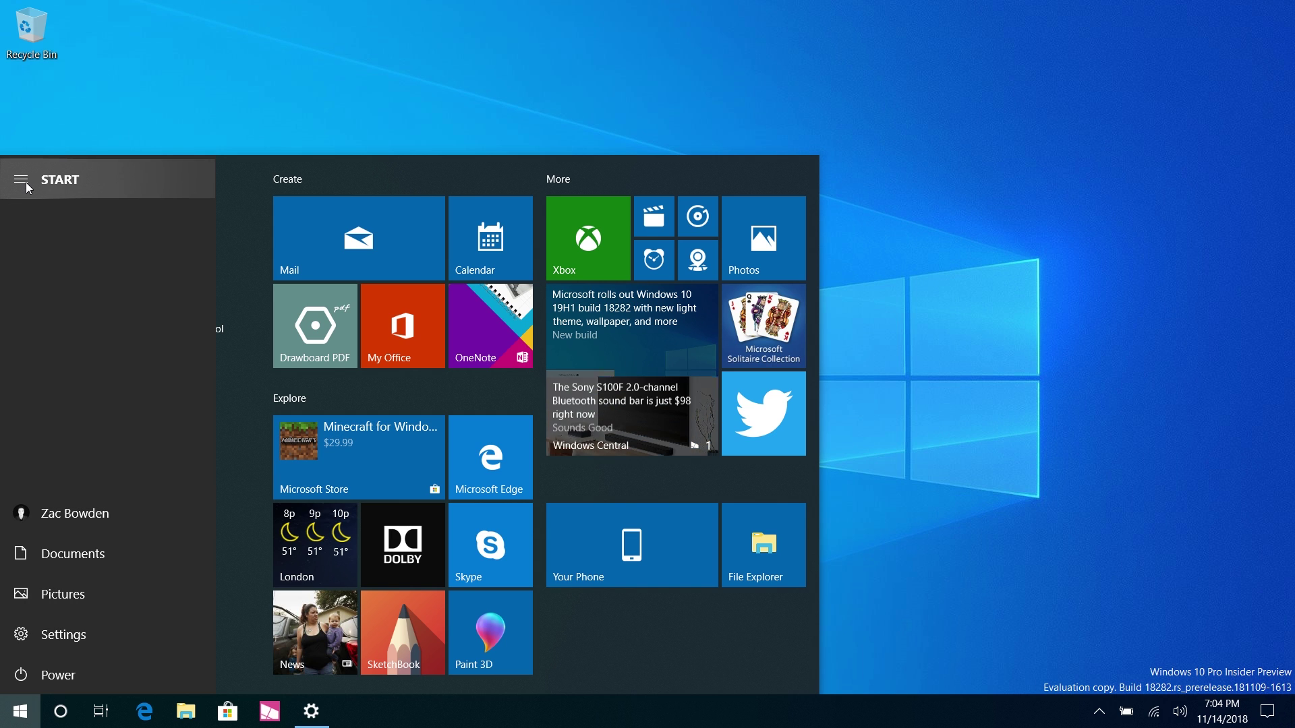
left_click(20, 711)
left_click(20, 711)
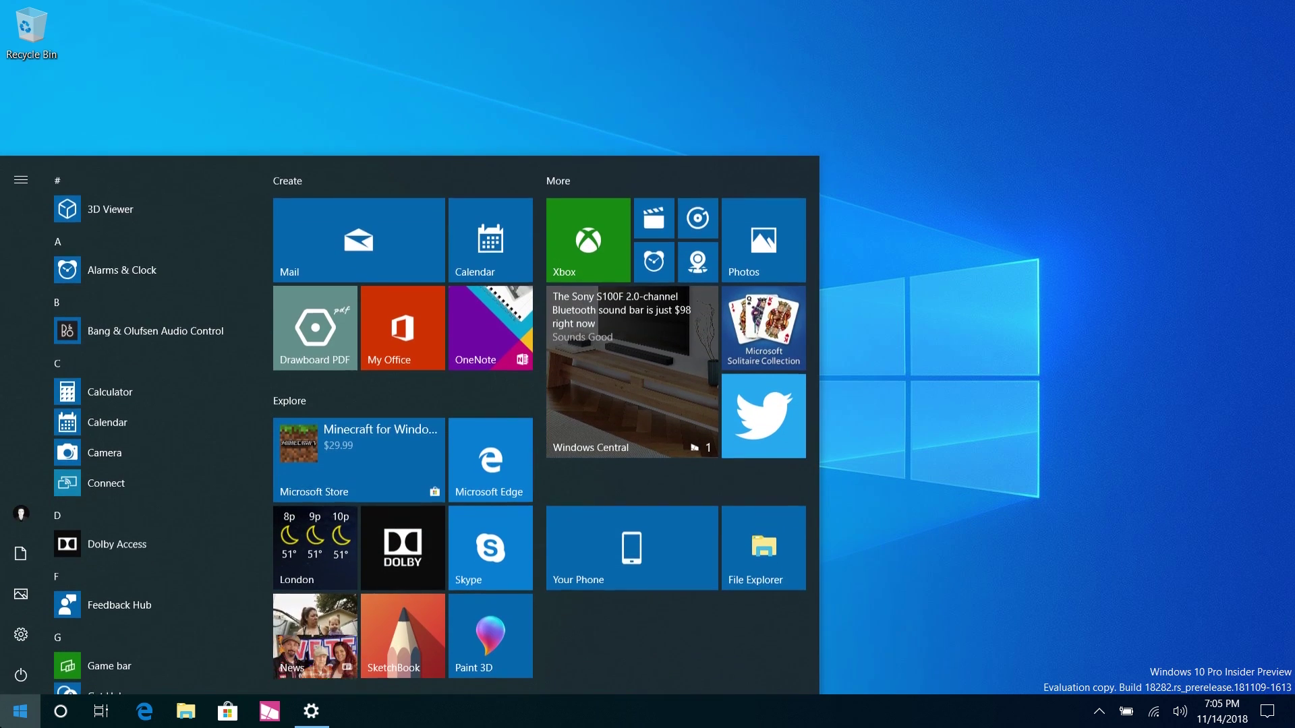
mouse_move(20, 536)
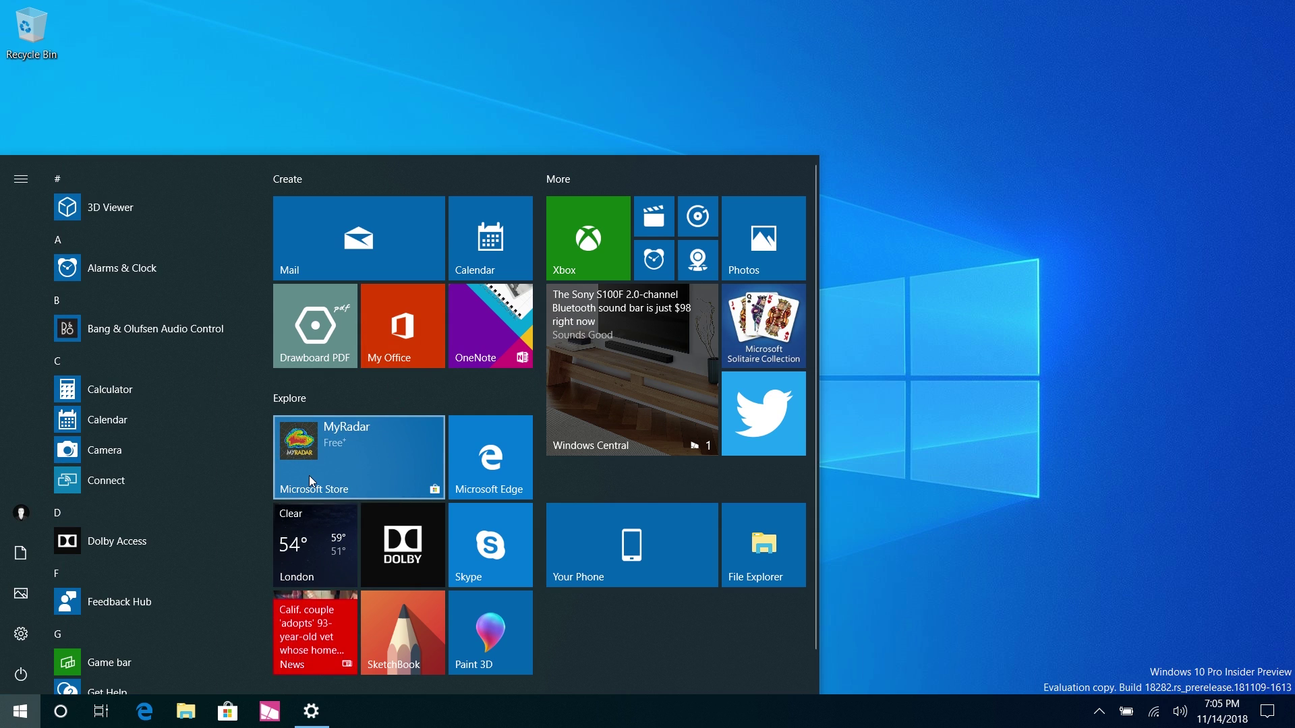
Unpin the Your Phone and File Explorer group from Start and close Start.
right_click(435, 178)
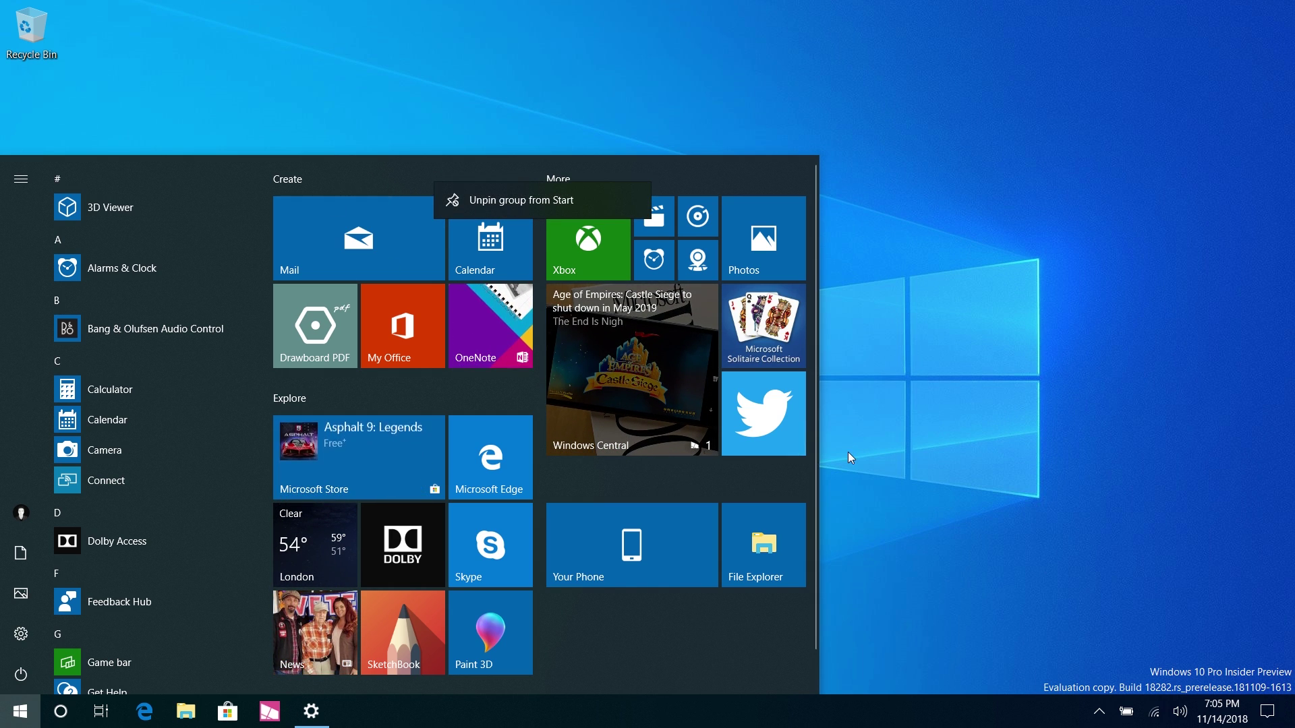
left_click(622, 681)
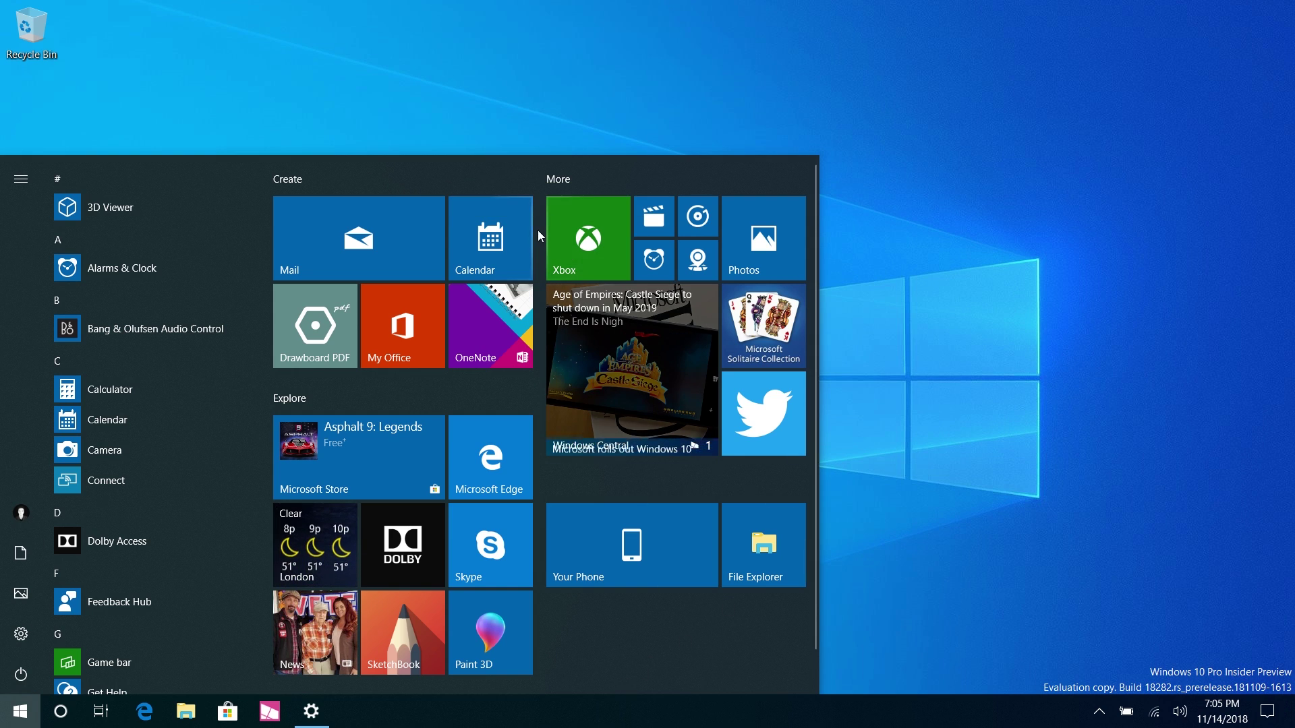
right_click(670, 490)
left_click(698, 511)
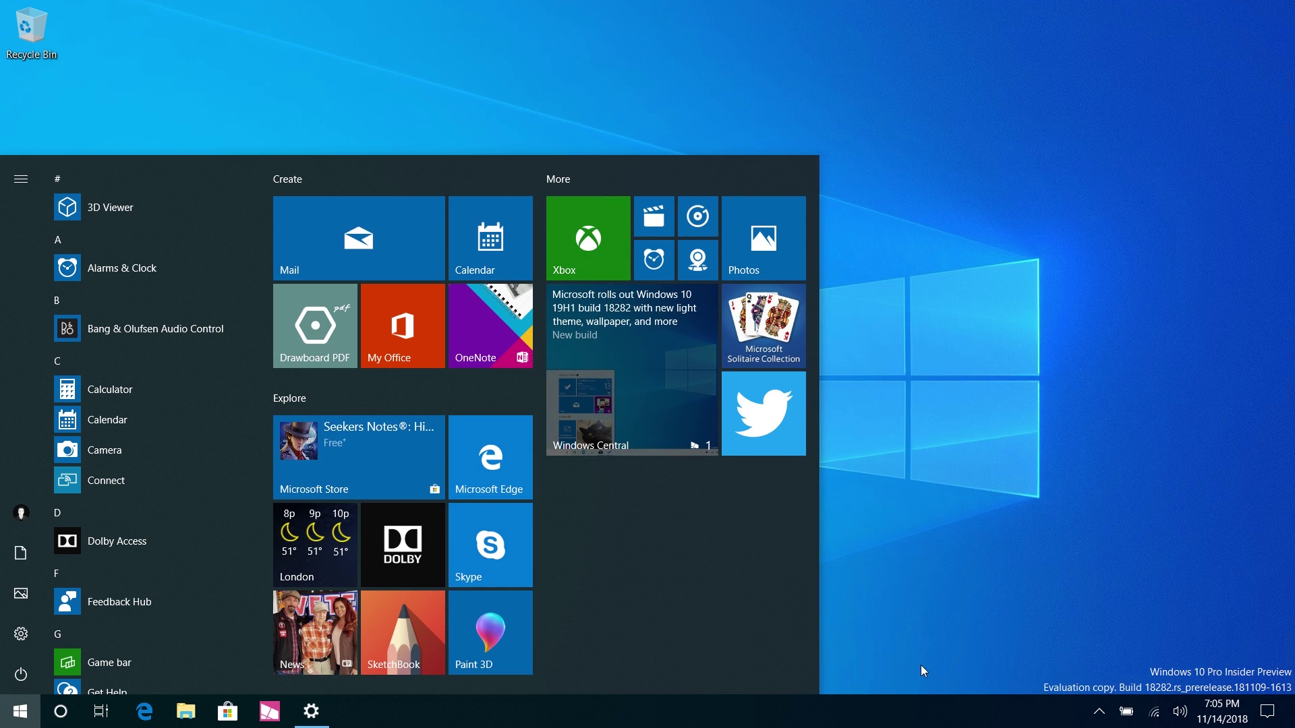
left_click(1023, 471)
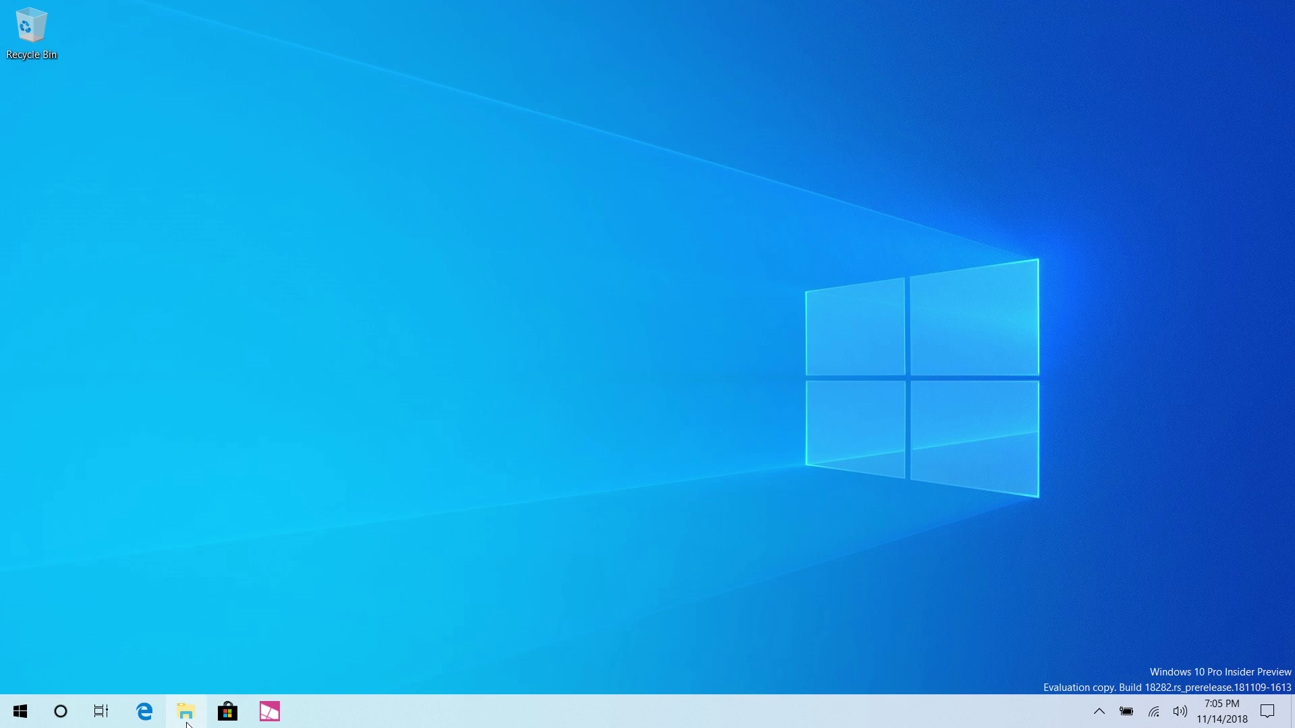
Snip the File Explorer window to the clipboard with Win+Shift+S, then open Settings.
left_click(187, 718)
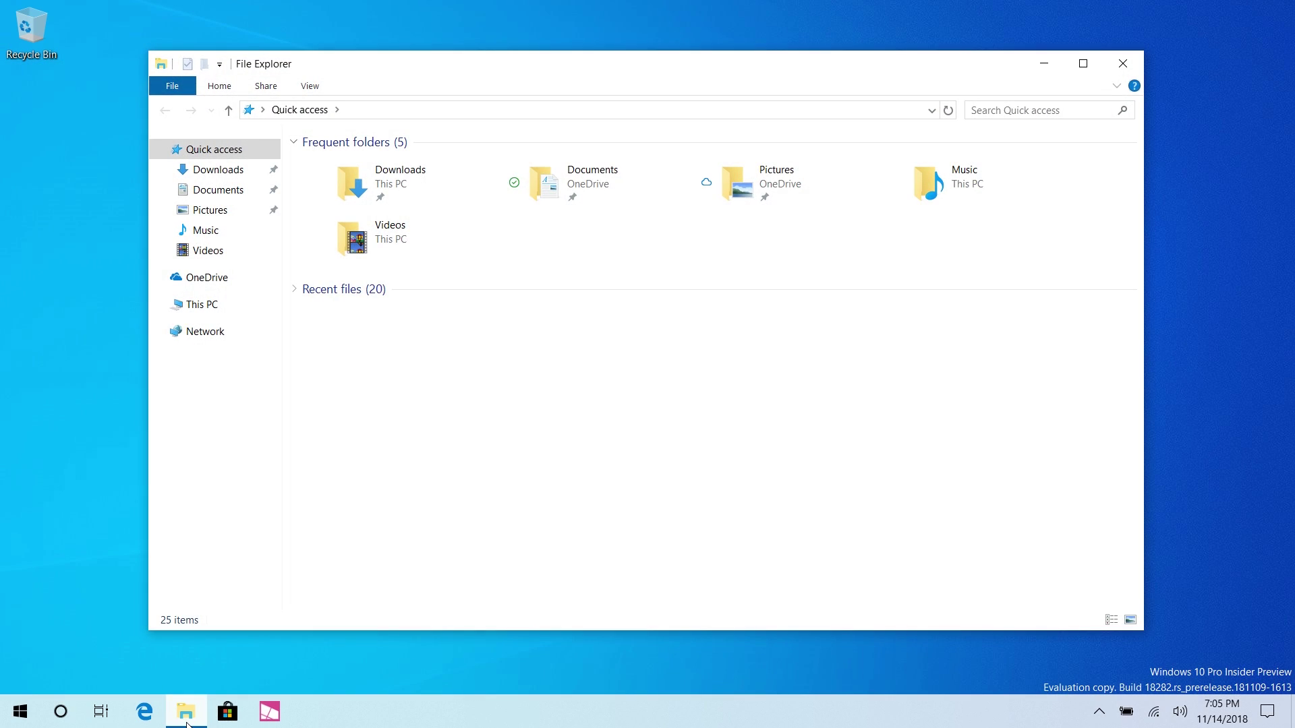
key("super+shift+s")
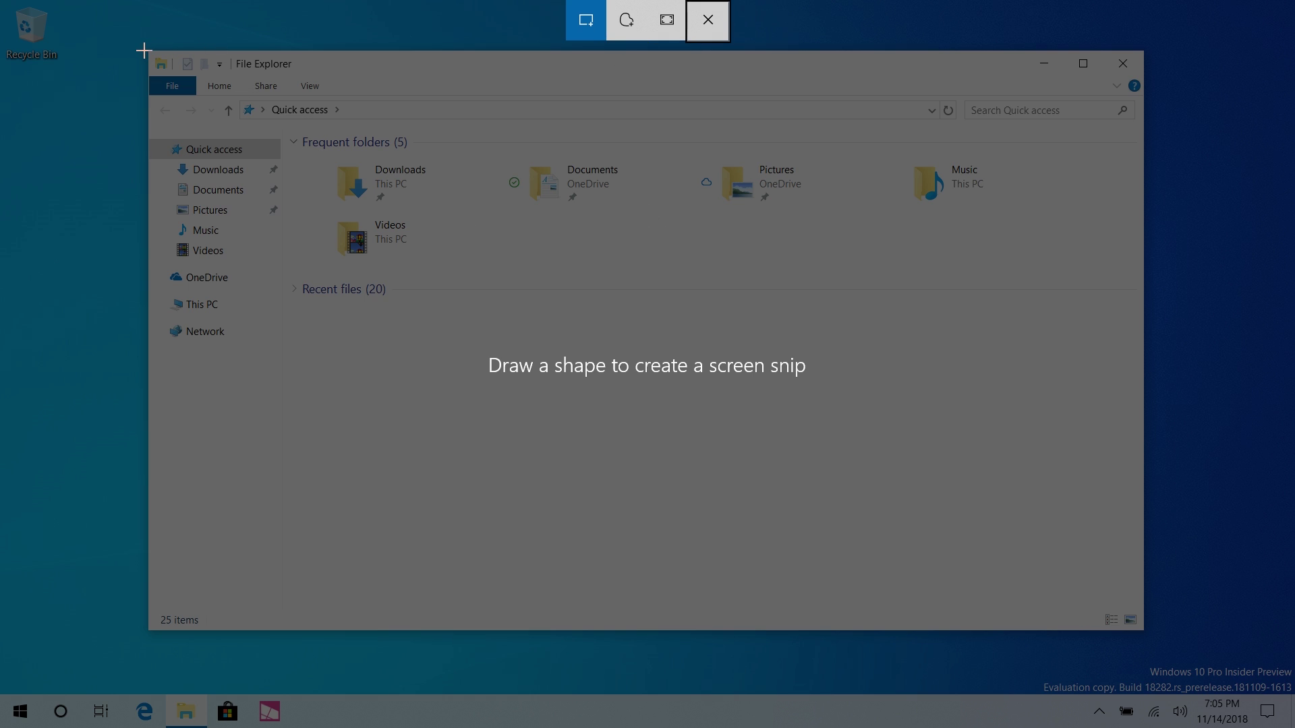
left_click_drag(146, 49, 1144, 631)
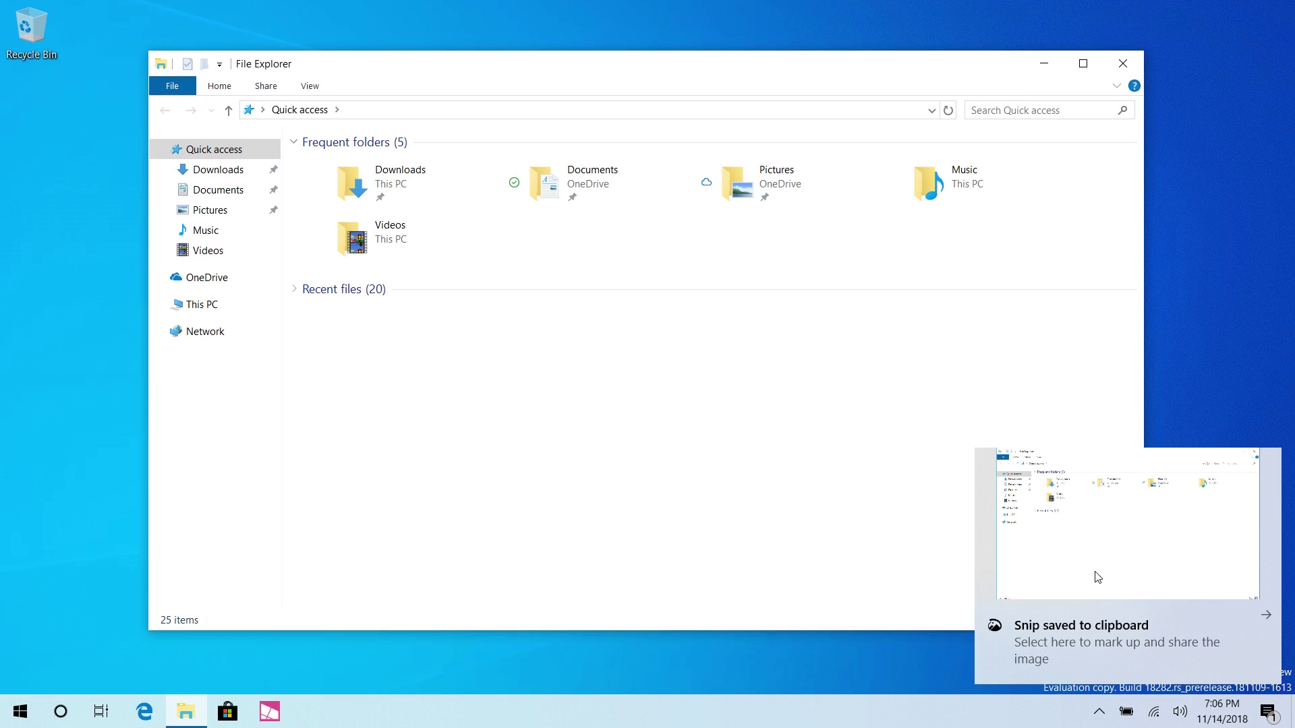
key("super+i")
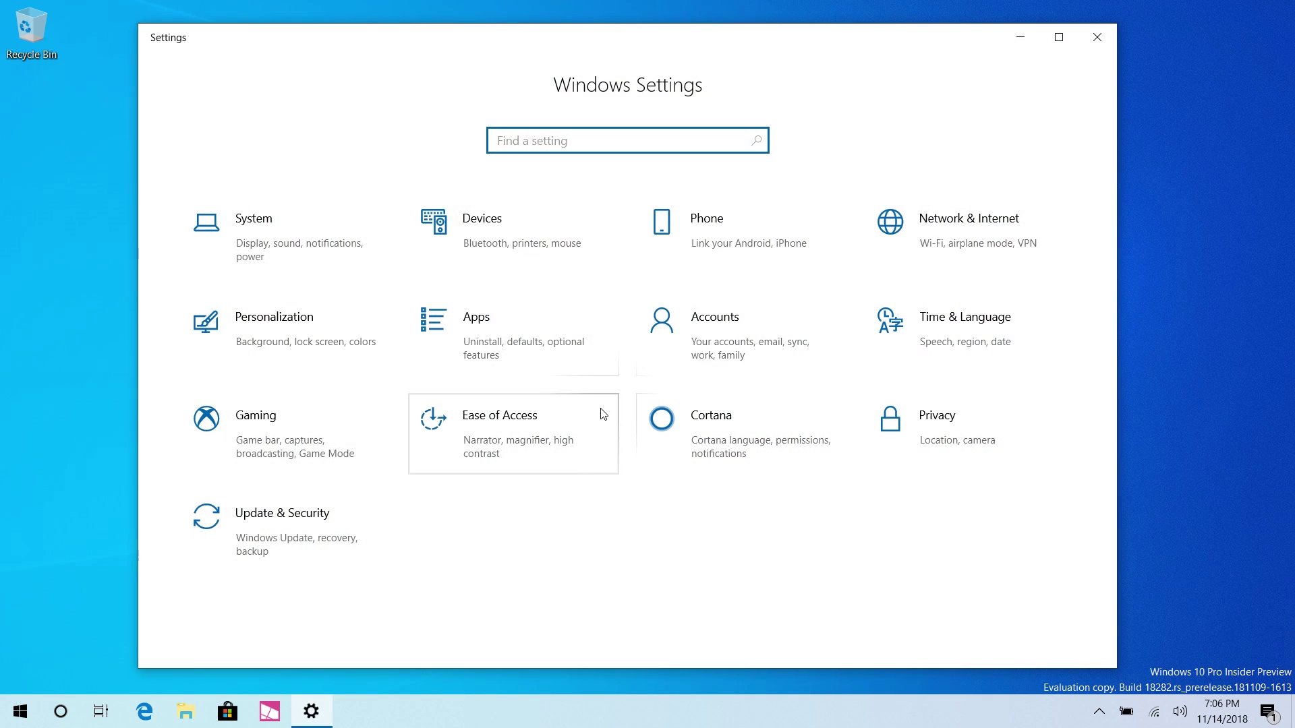
Pause updates for 7 days until 11/21/2018 and let active hours adjust automatically.
left_click(367, 553)
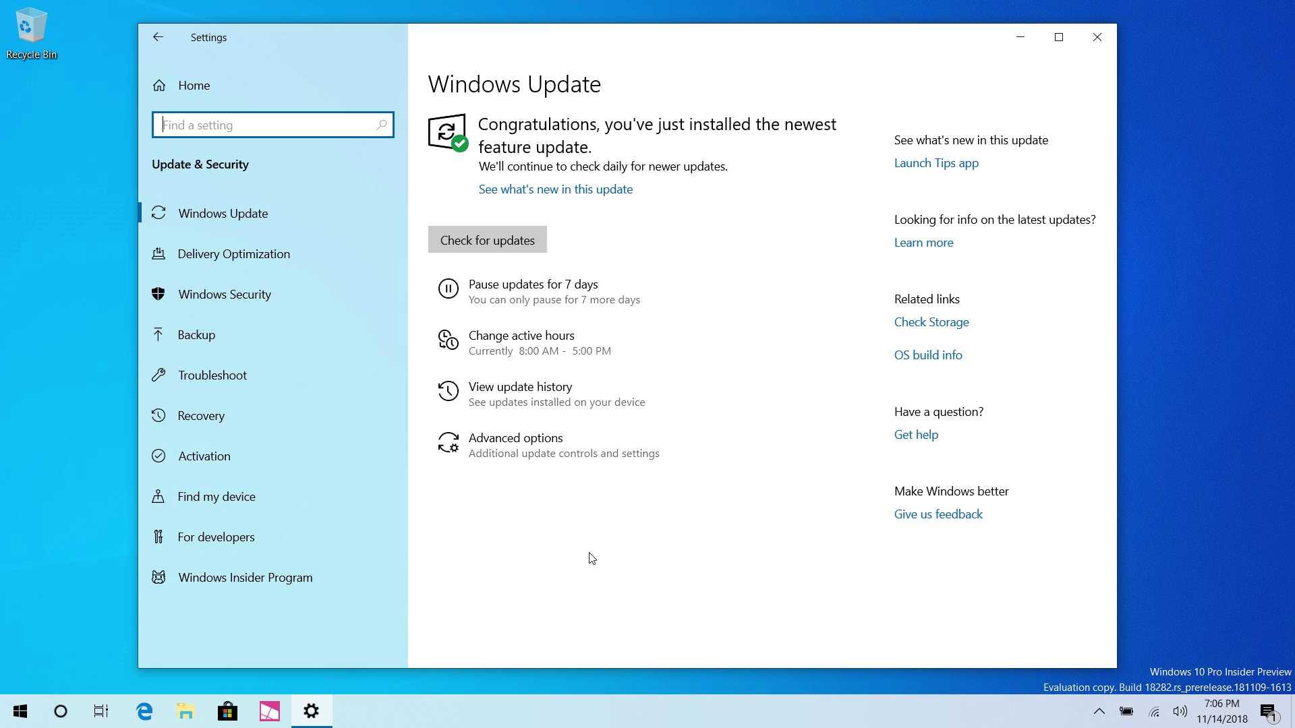
left_click(528, 289)
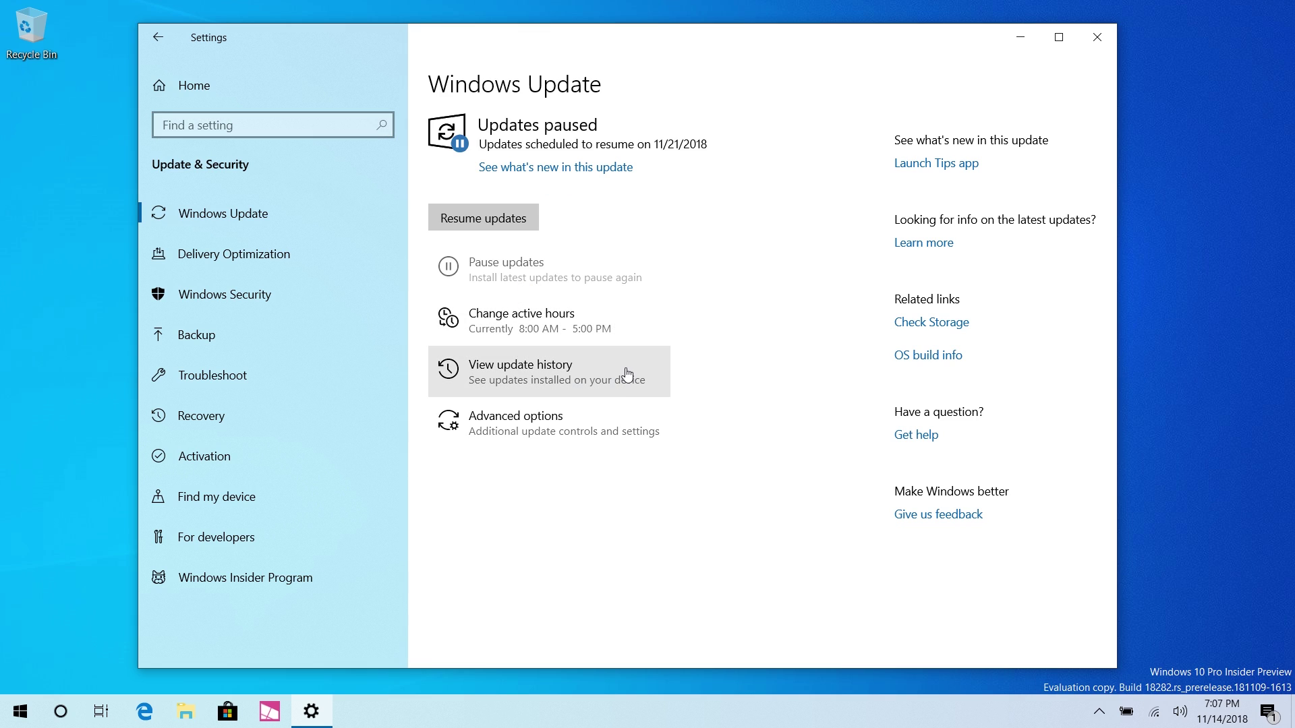
left_click(565, 337)
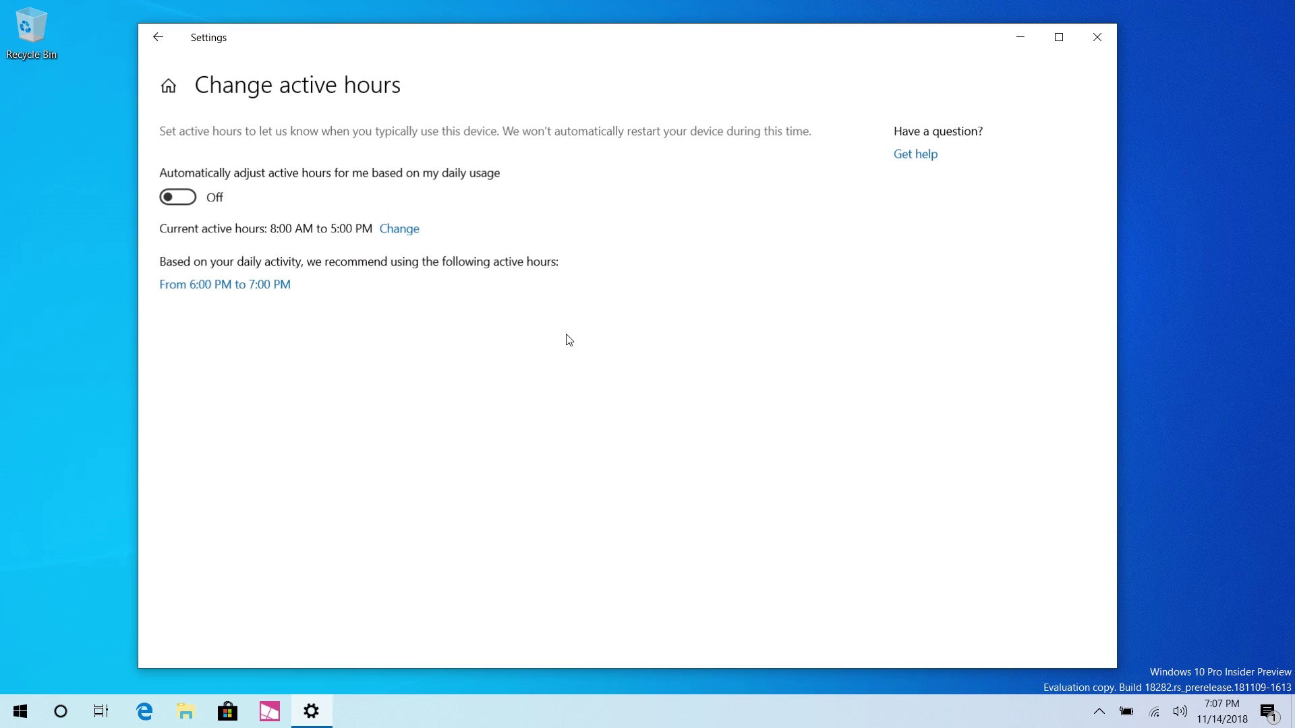
left_click(187, 203)
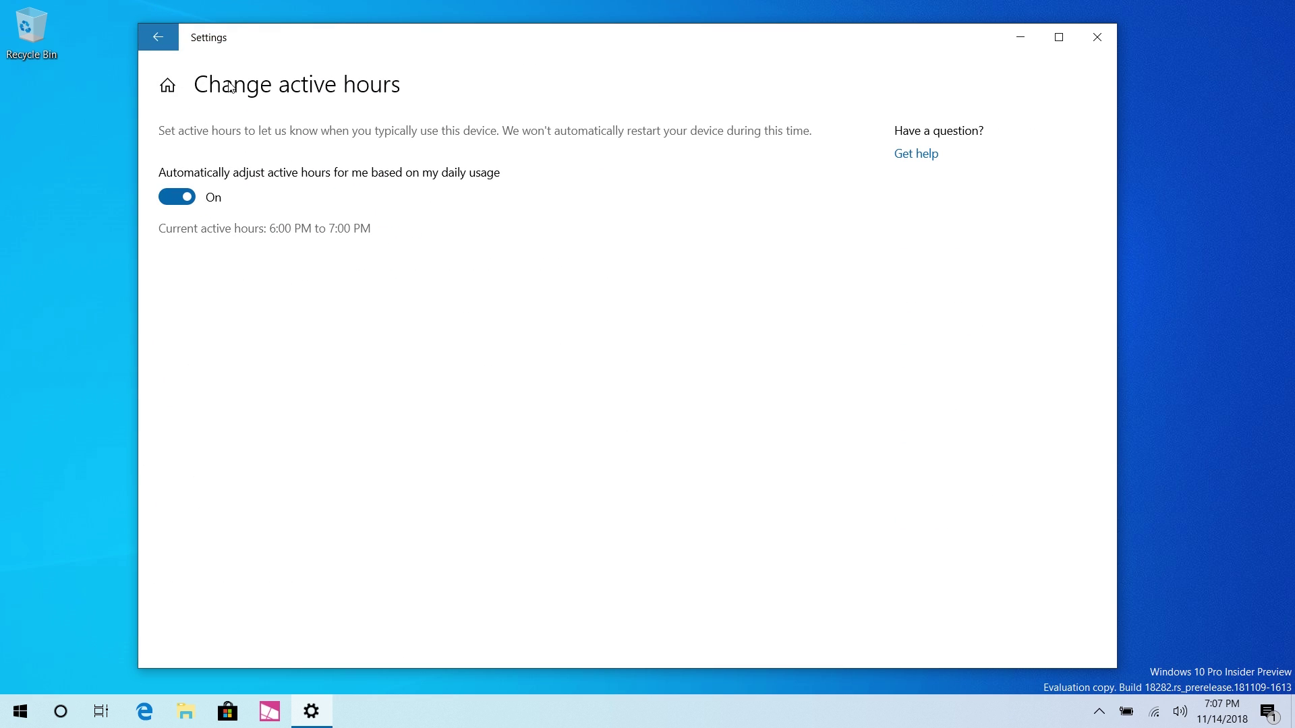
key("alt+Left")
Review the update history and the Advanced options, returning to the Windows Update page.
left_click(533, 379)
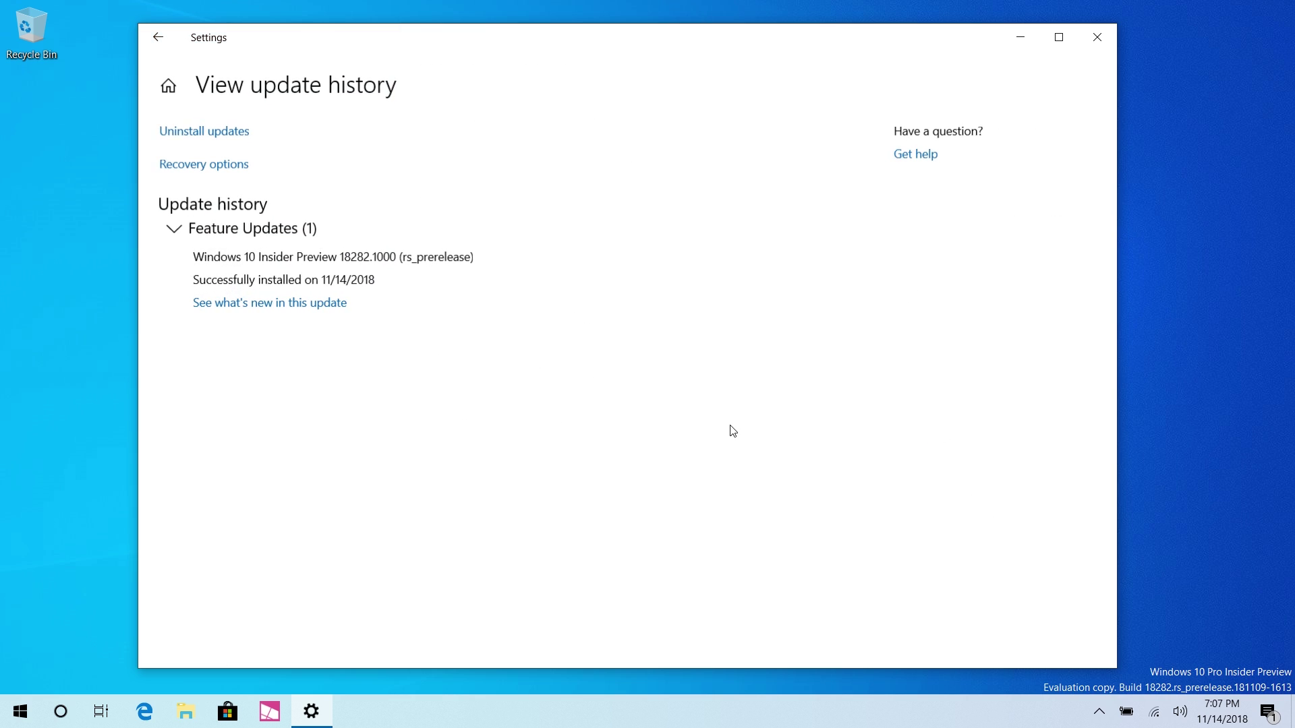
left_click(175, 50)
left_click(544, 435)
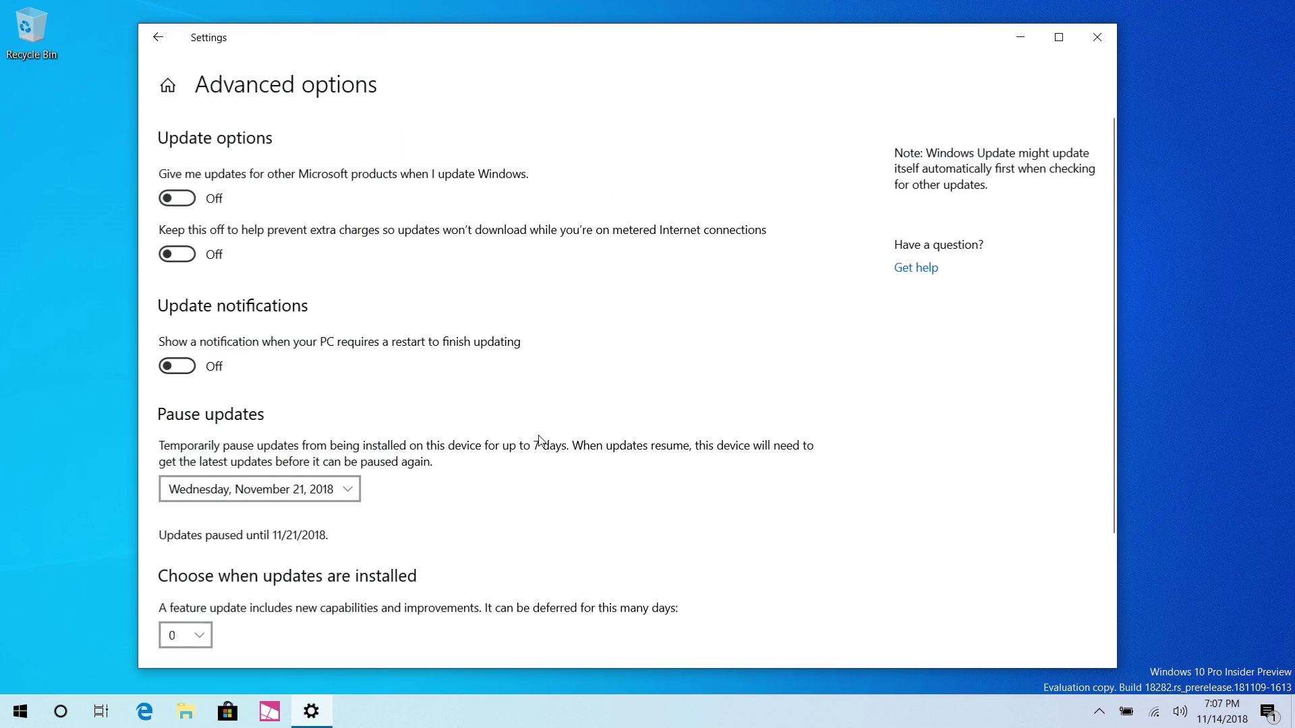
scroll(537, 436, "down", 2)
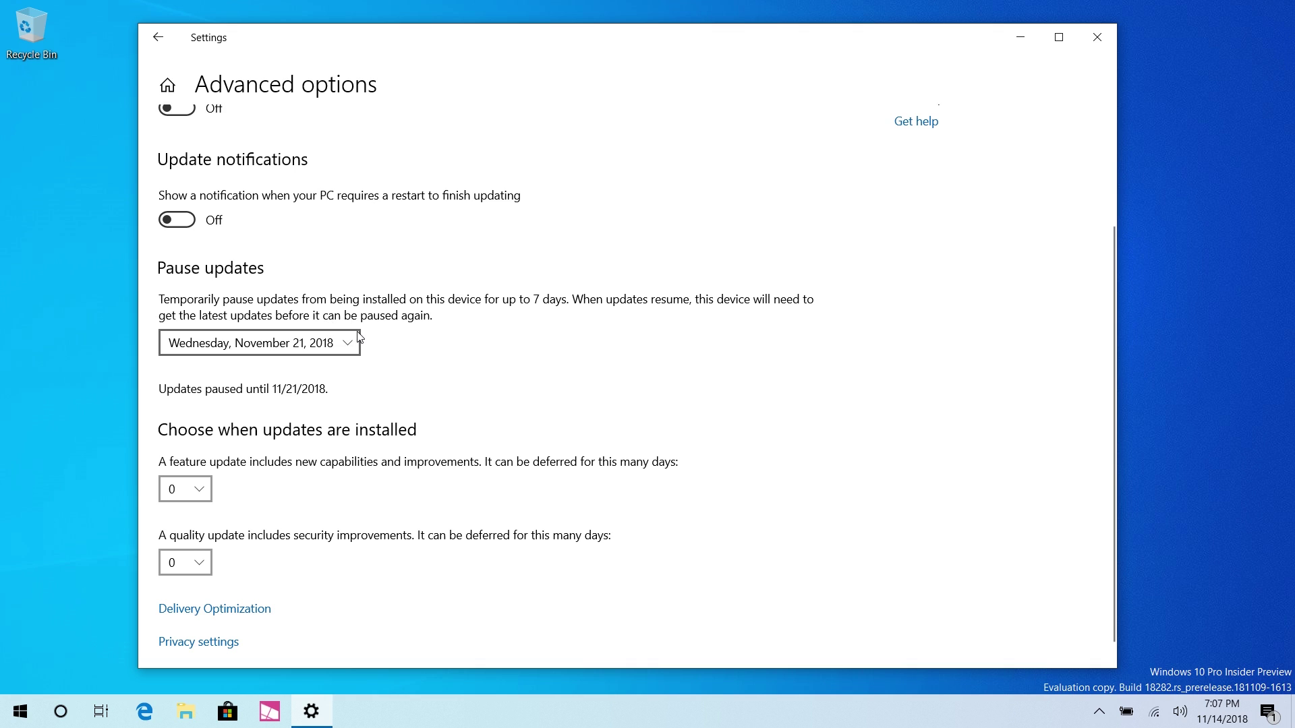
scroll(358, 338, "up", 2)
left_click(158, 37)
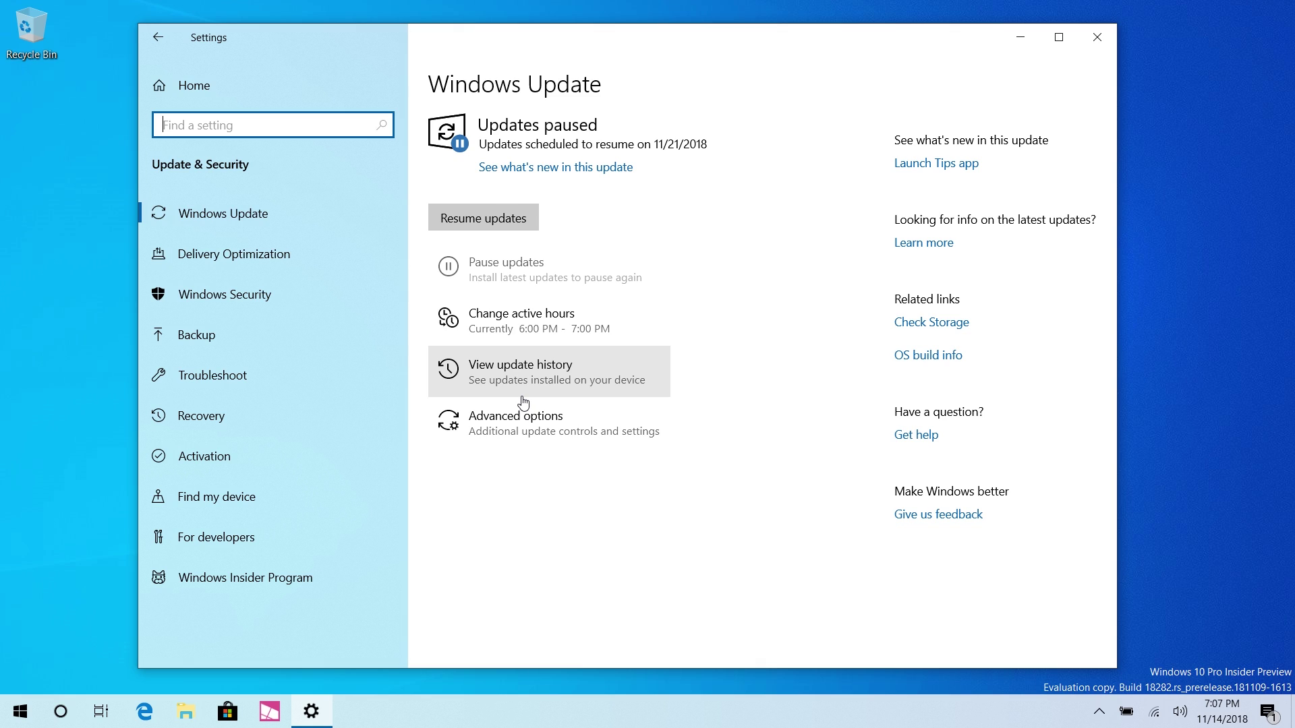
Set Personalization > Colors 'Choose your color' to Dark.
left_click(289, 88)
left_click(230, 332)
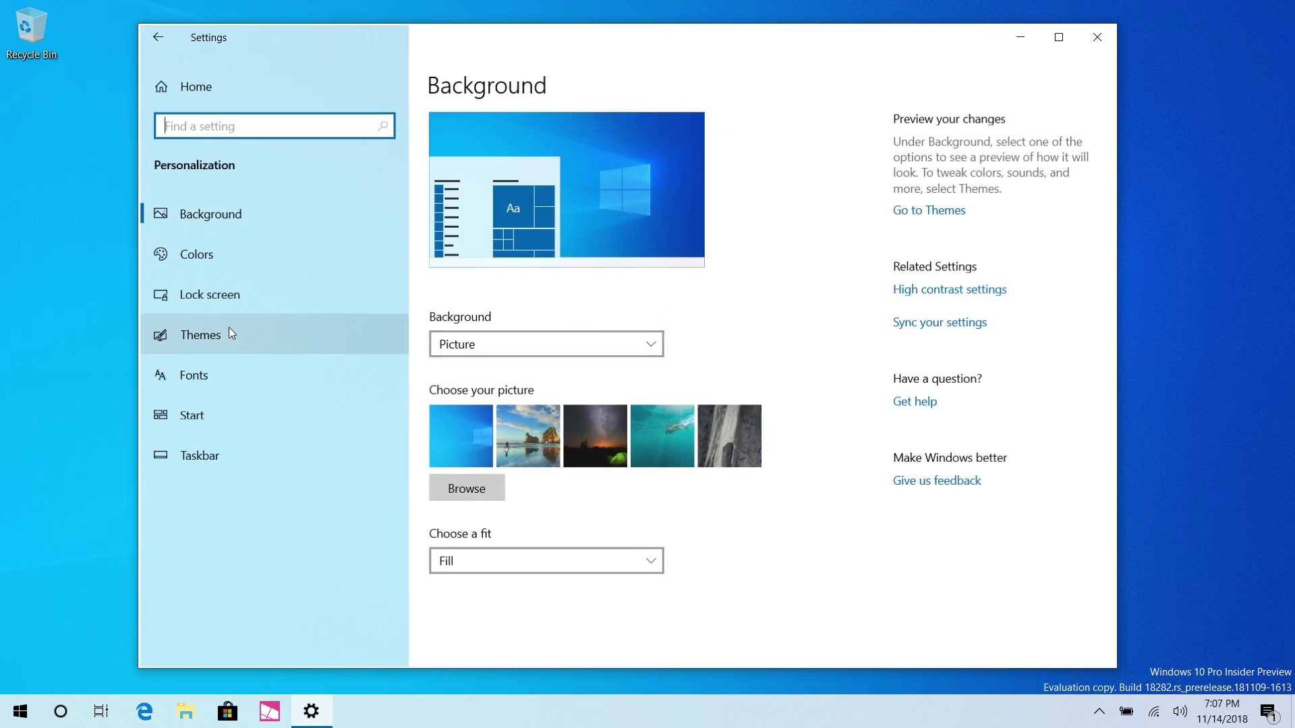
left_click(212, 268)
left_click(567, 346)
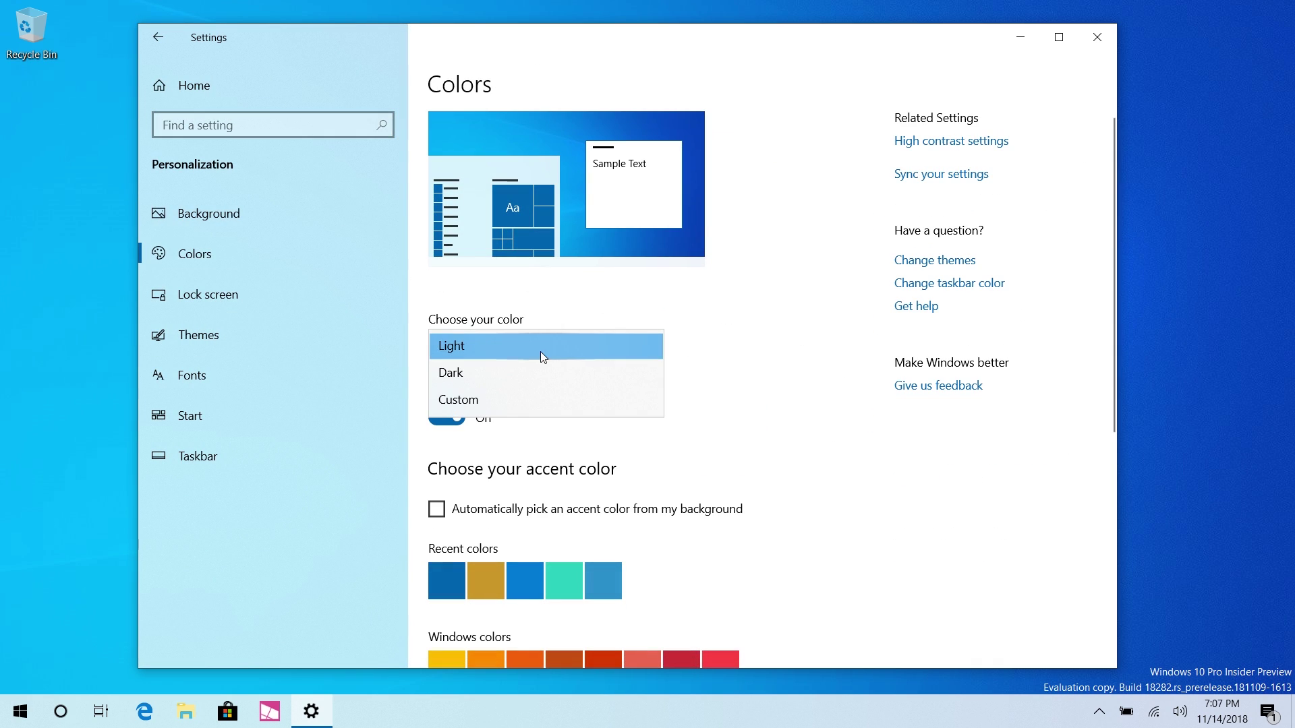
left_click(532, 373)
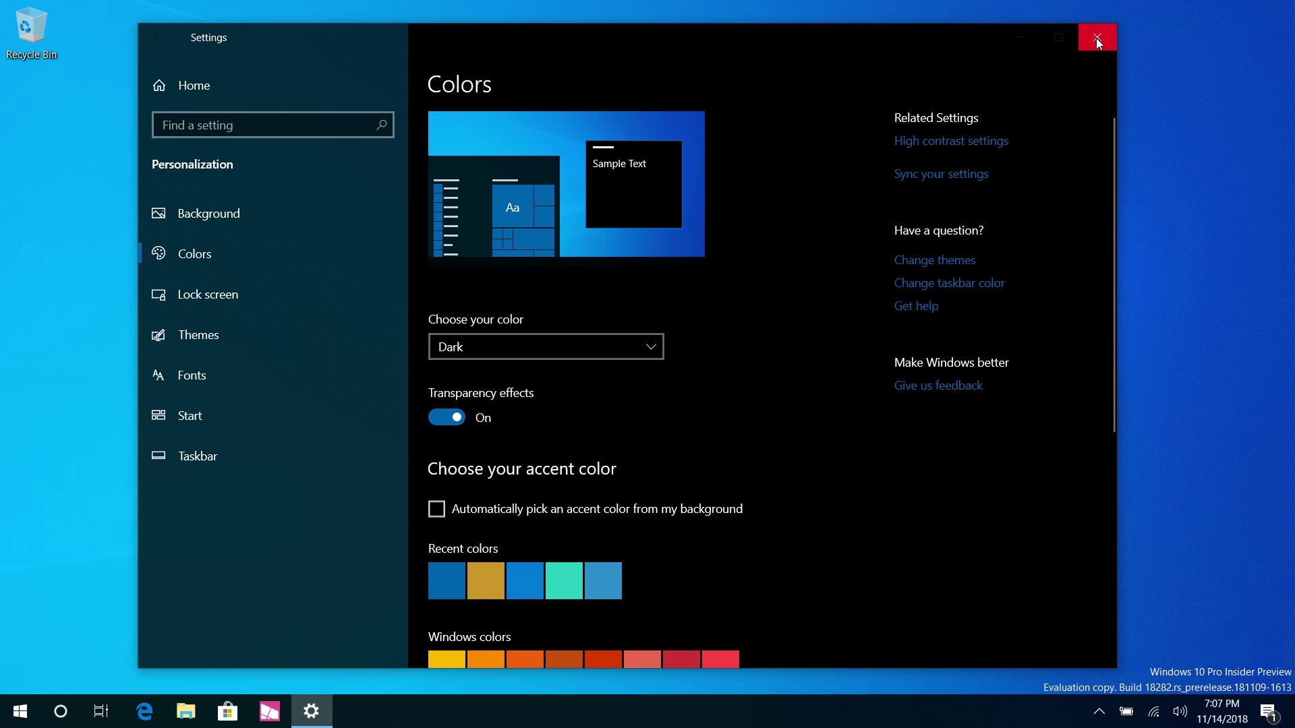
Close Settings, drag the OneDrive icon from hidden icons onto the taskbar tray, and view its dark flyout.
left_click(1097, 39)
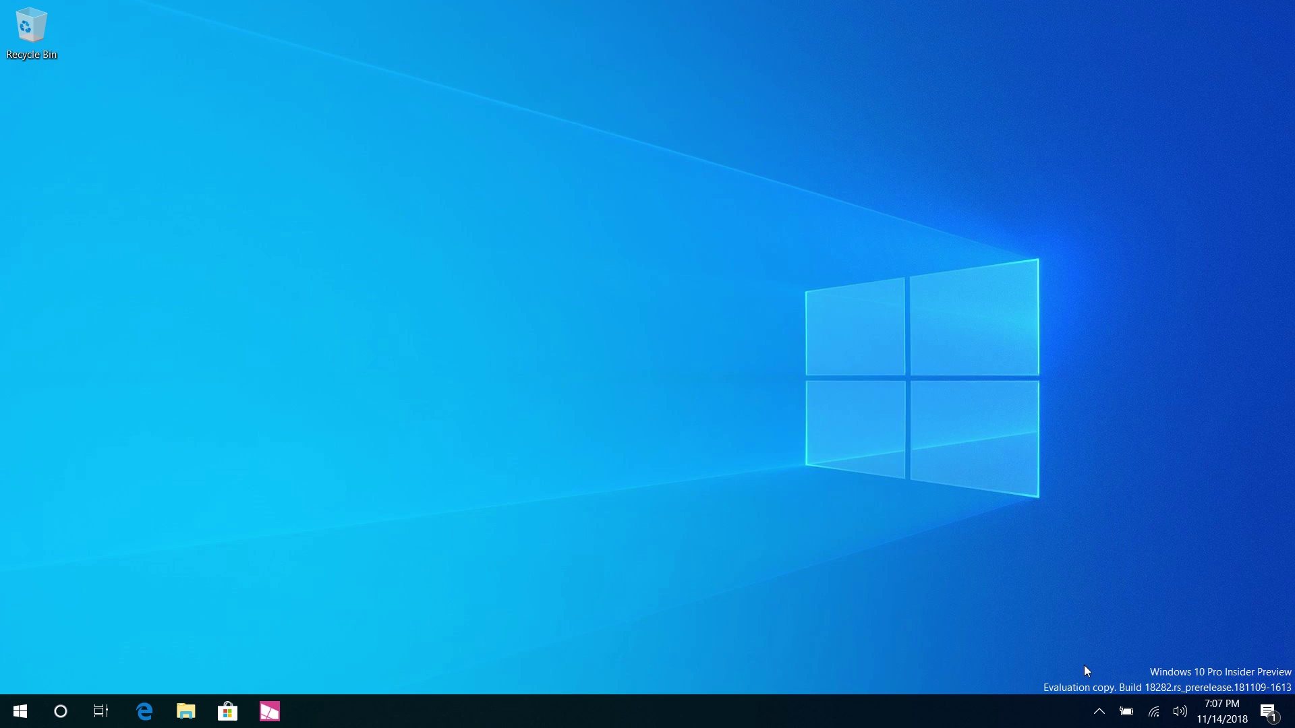
left_click(1097, 712)
left_click_drag(1116, 718, 1093, 719)
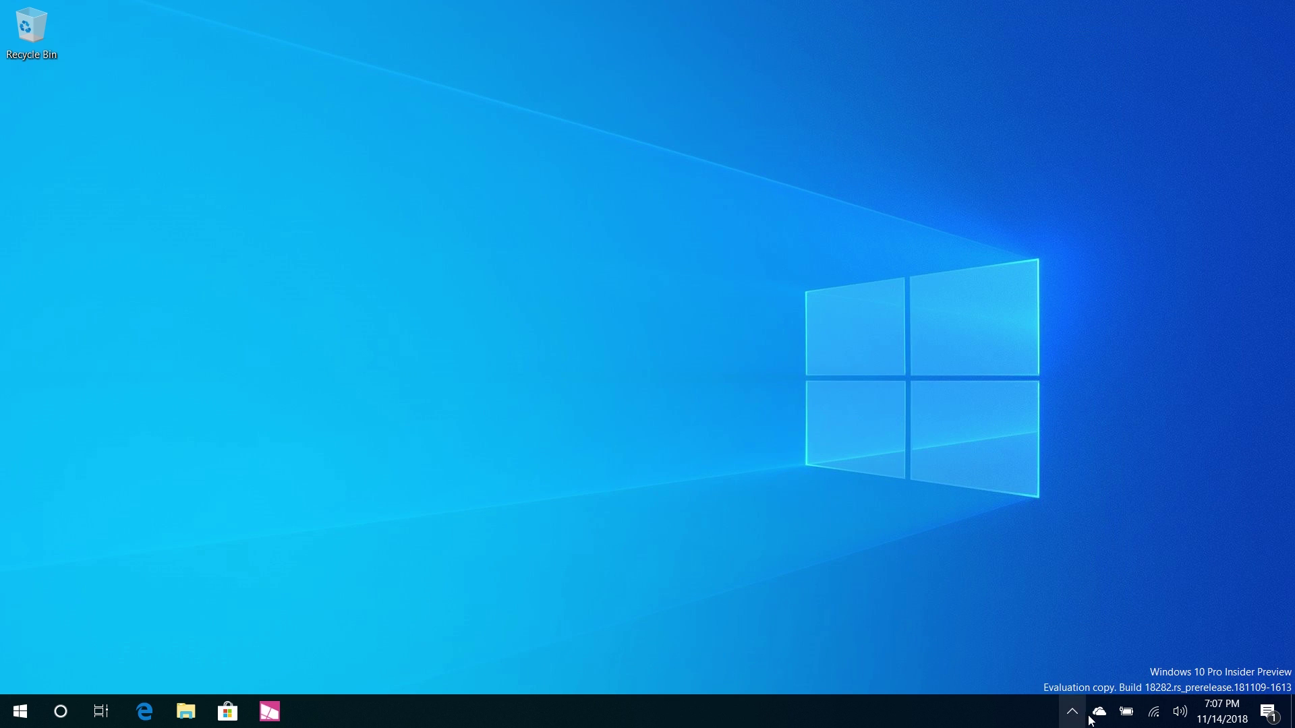
left_click(1097, 713)
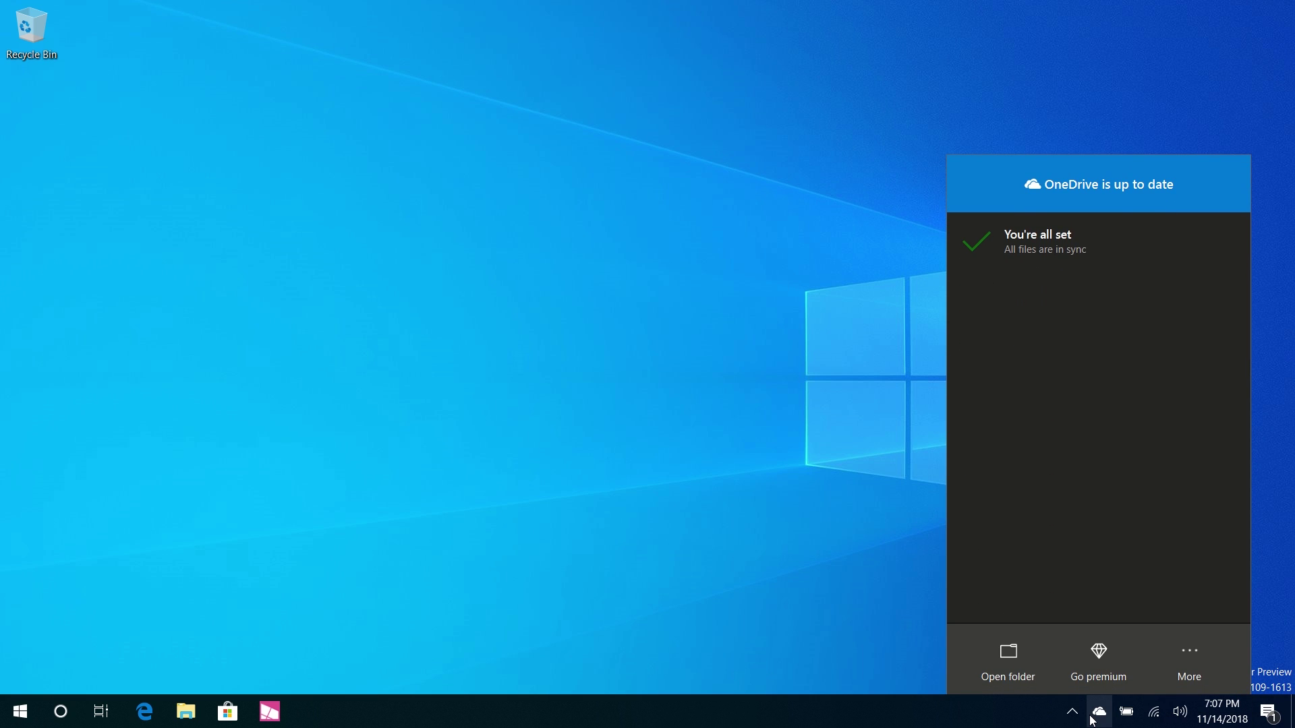
left_click(569, 494)
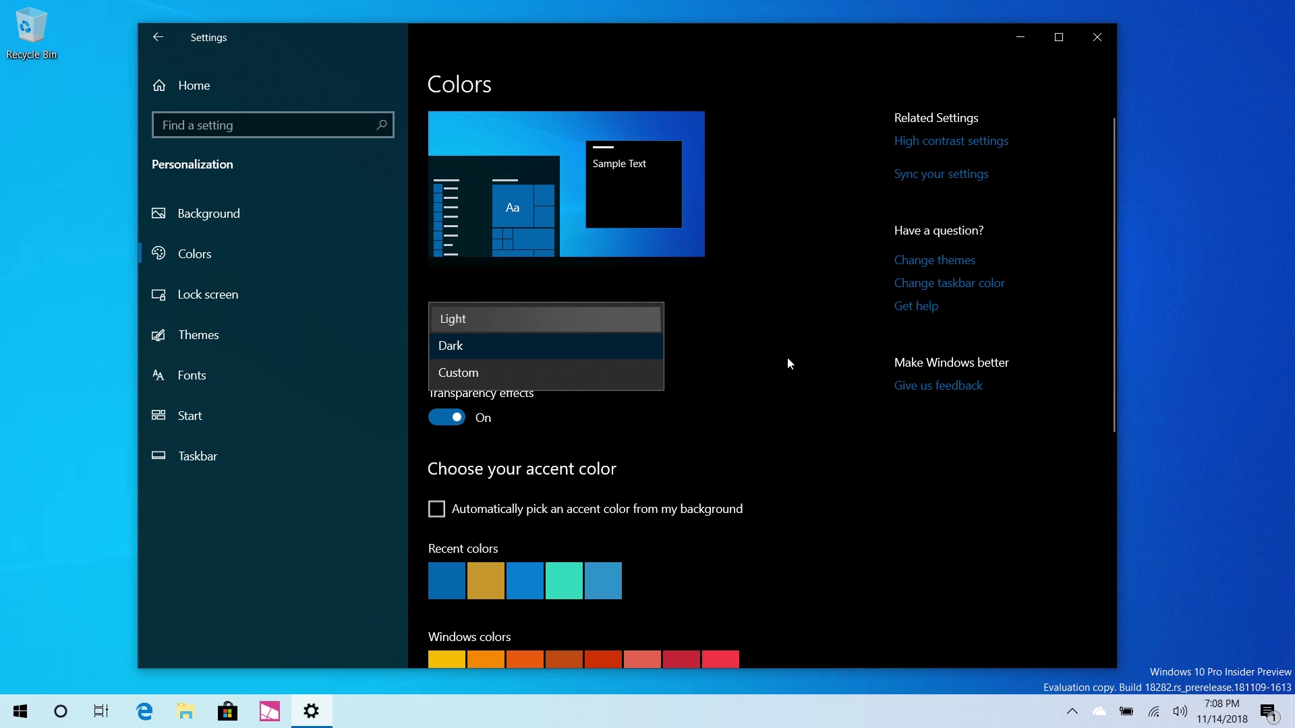
Choose the Custom colour mode with the default Windows mode set to Dark.
key("Return")
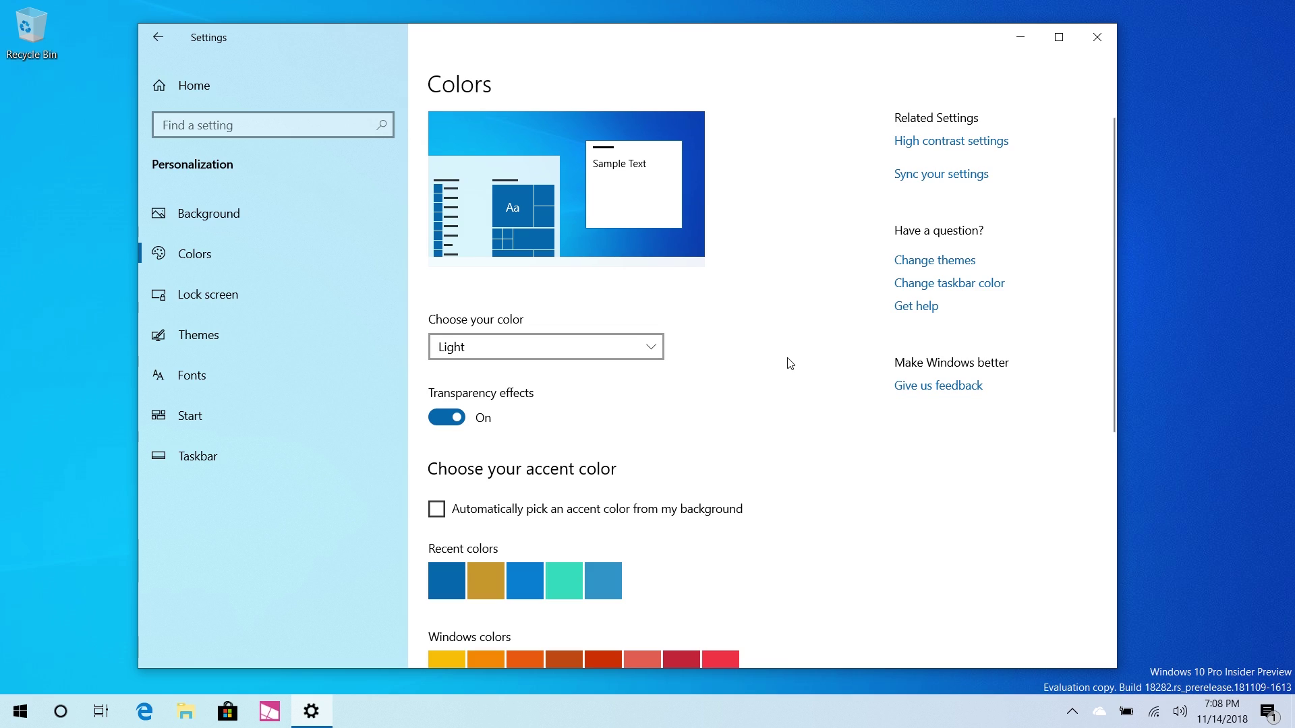
left_click(599, 342)
left_click(562, 399)
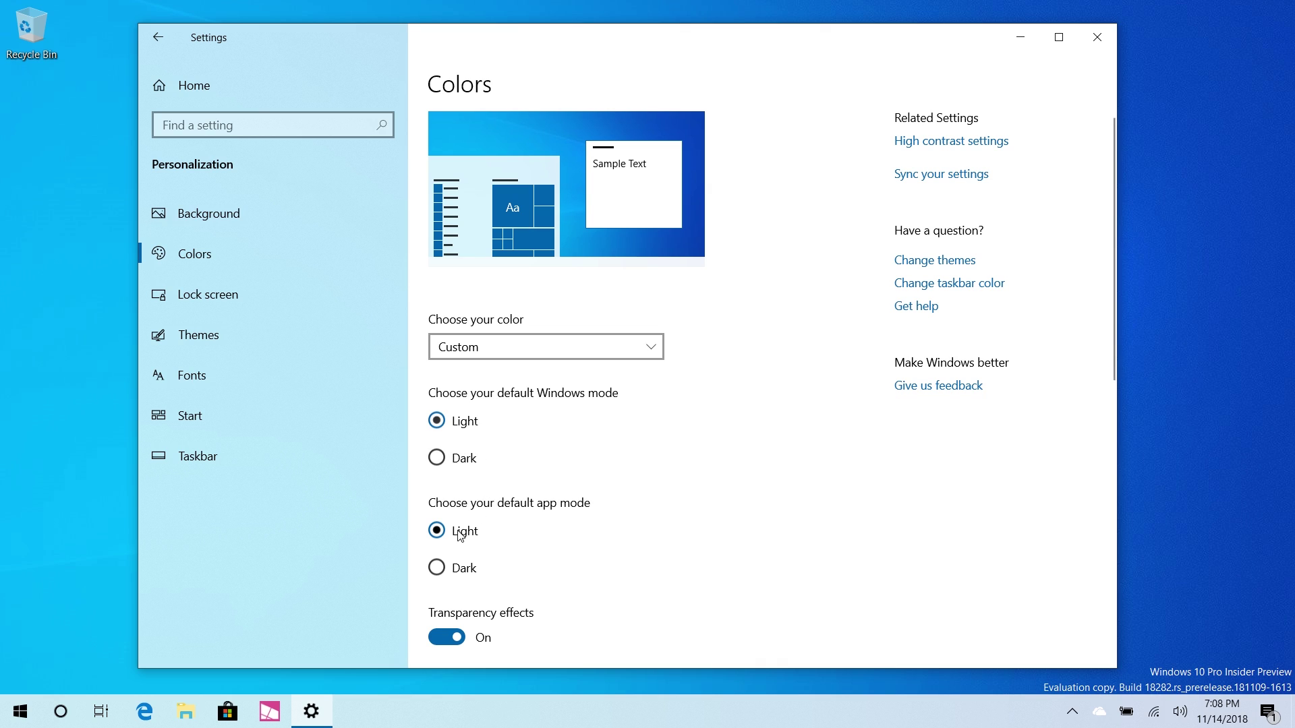
left_click(458, 460)
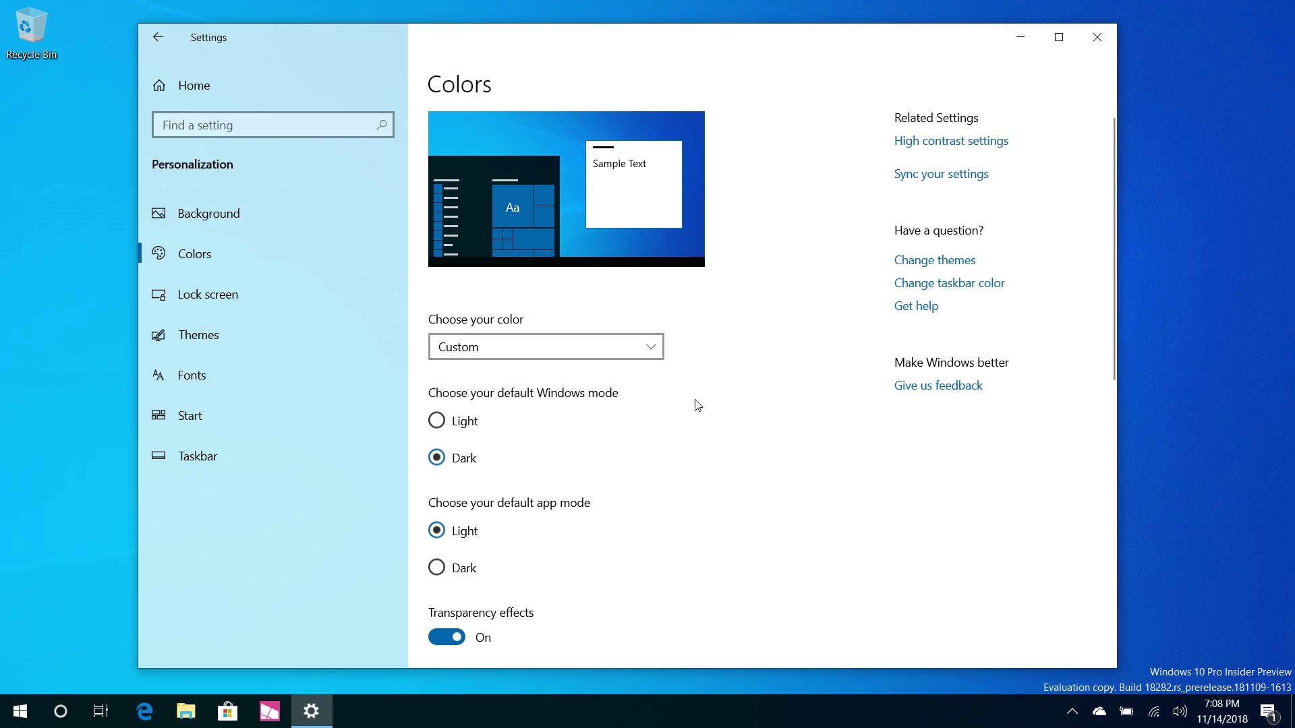
Switch 'Choose your color' to Light, close Settings, and show the light Start menu.
left_click(537, 346)
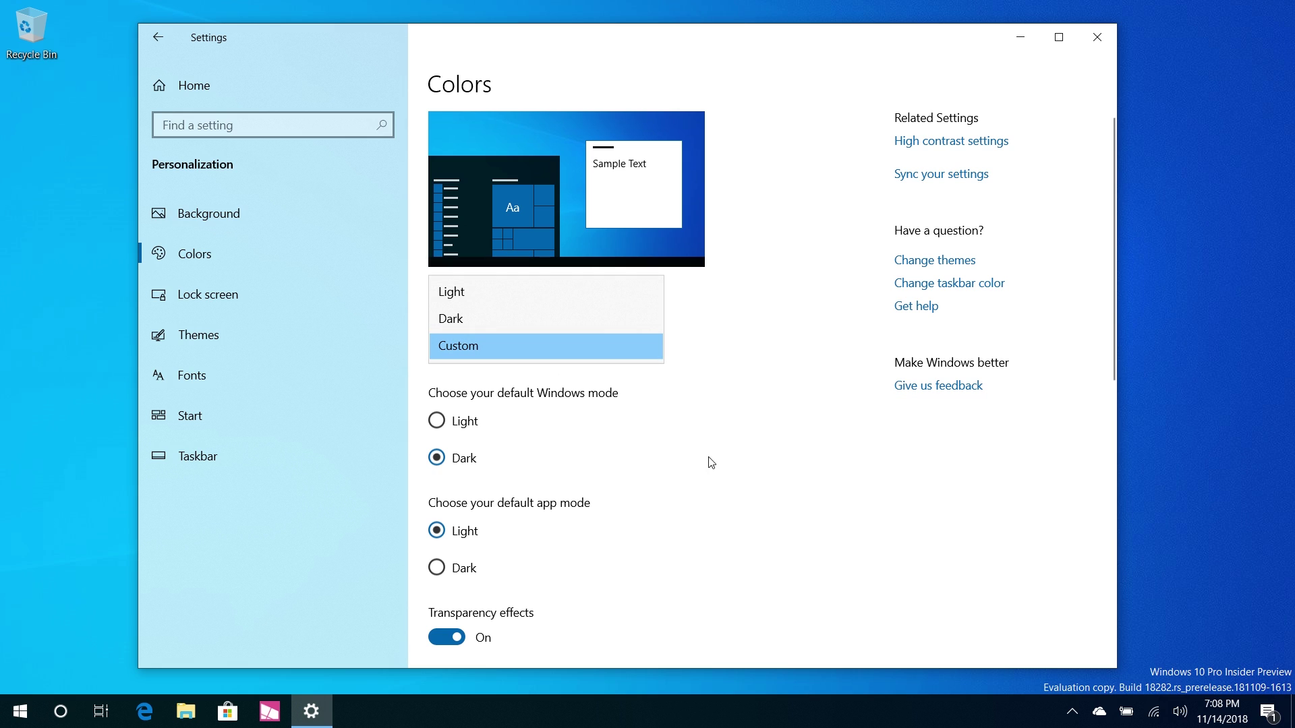
left_click(607, 318)
key("Up")
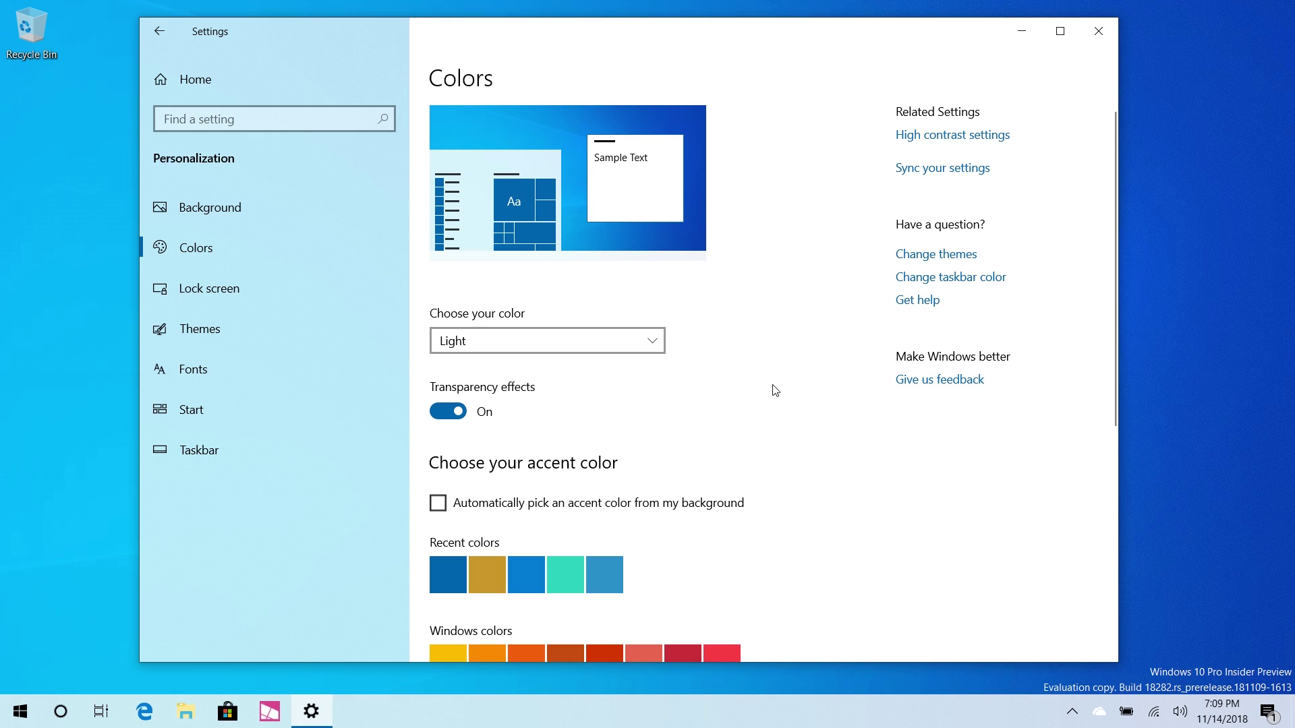
left_click(1104, 31)
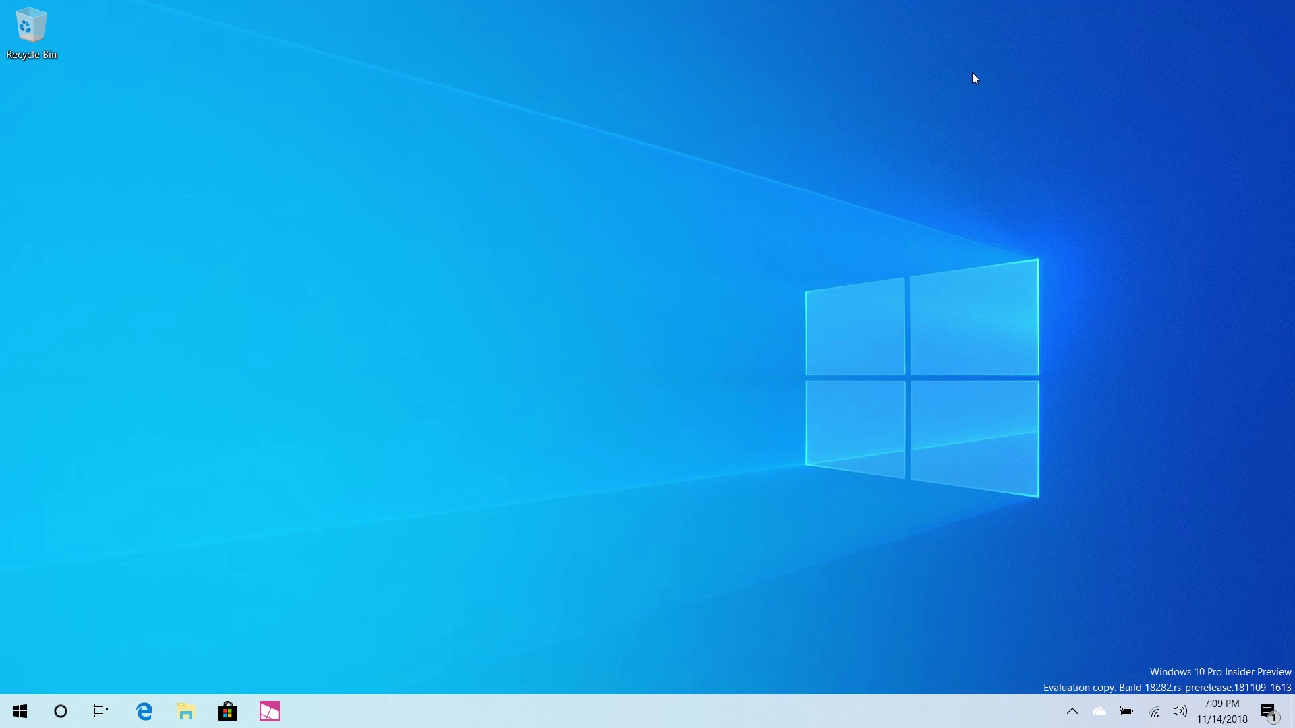
key("super")
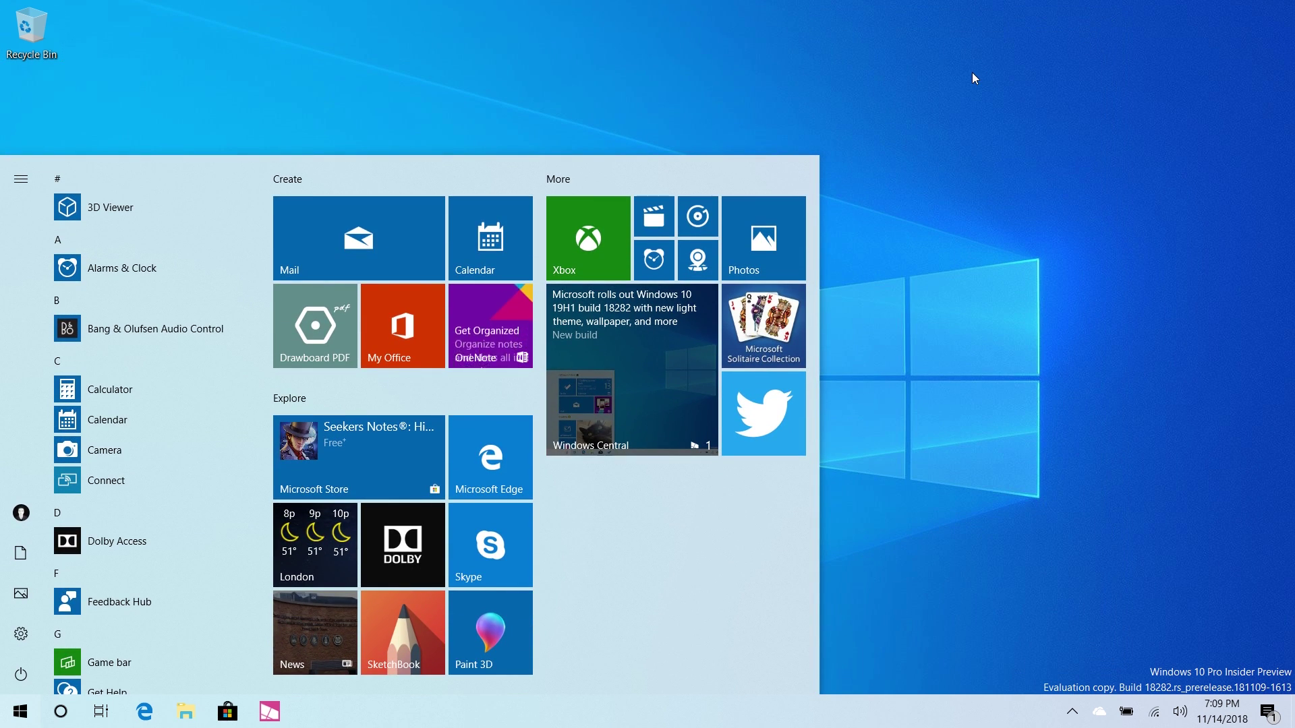